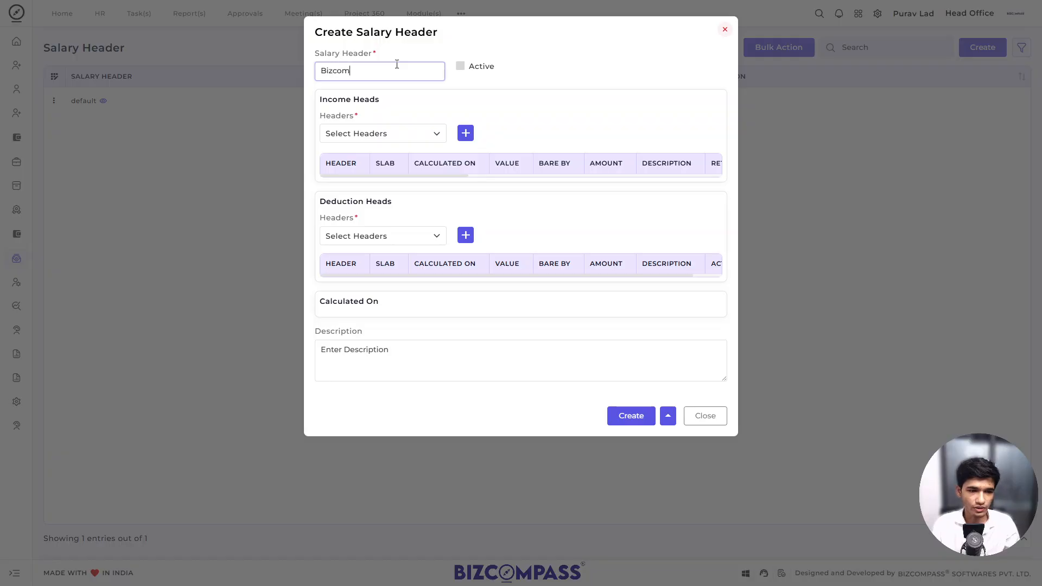
# Name the salary header "Bizcom Structure" and mark it as active.
pyautogui.write('Structur')
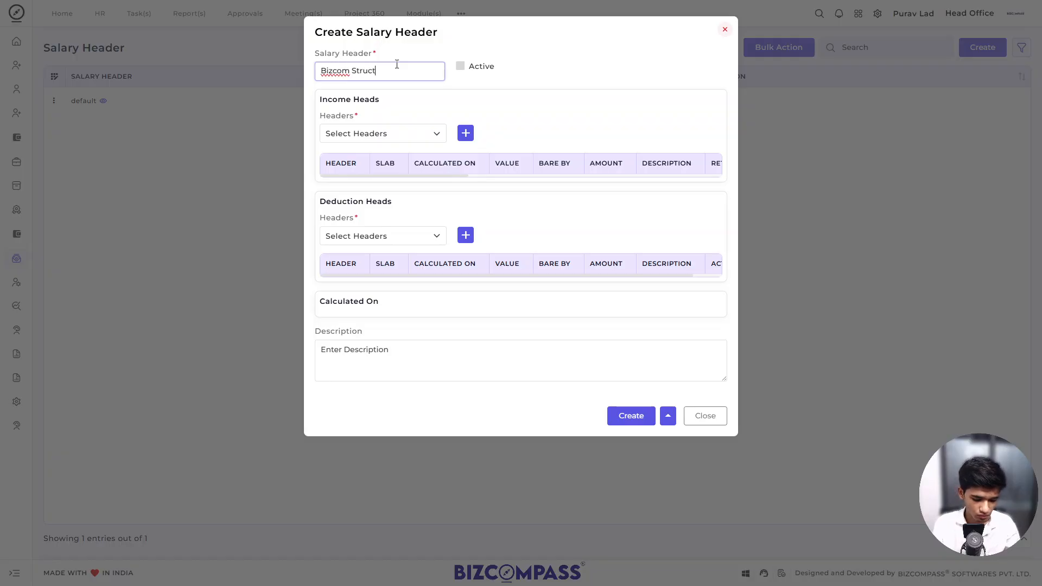
pyautogui.write('e')
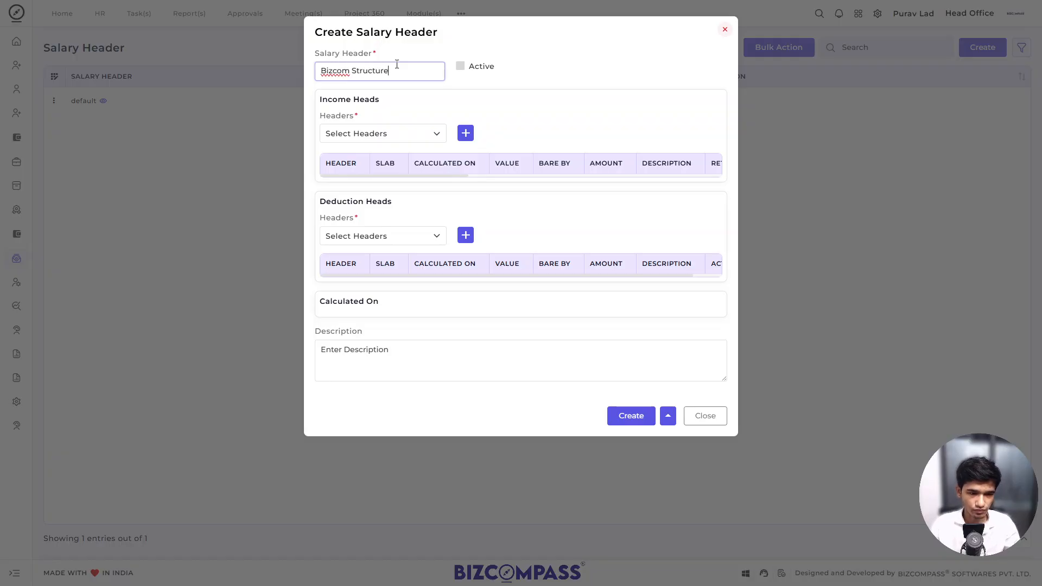
pyautogui.click(459, 66)
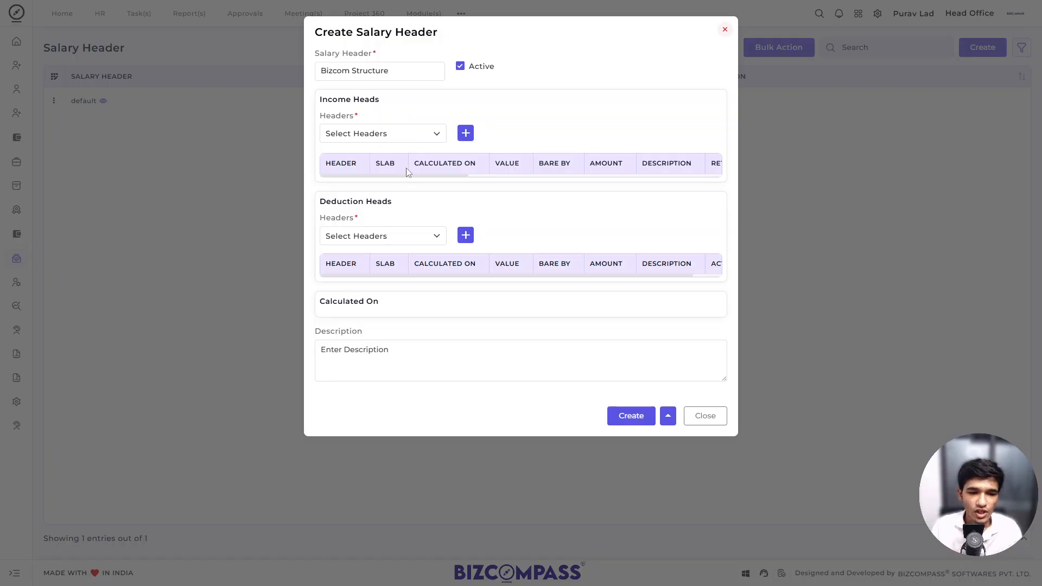
pyautogui.click(414, 134)
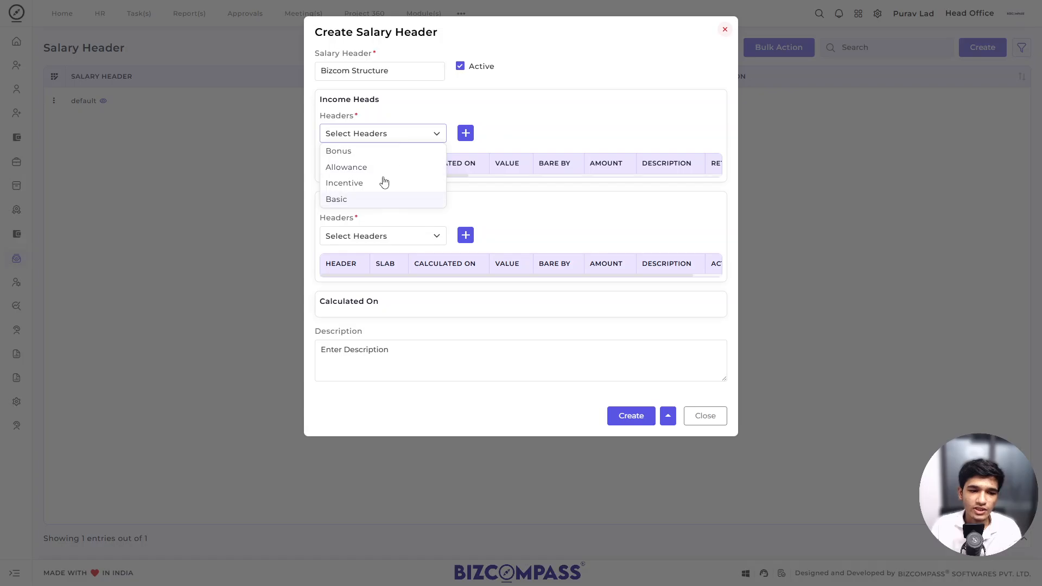
pyautogui.click(547, 203)
pyautogui.click(401, 237)
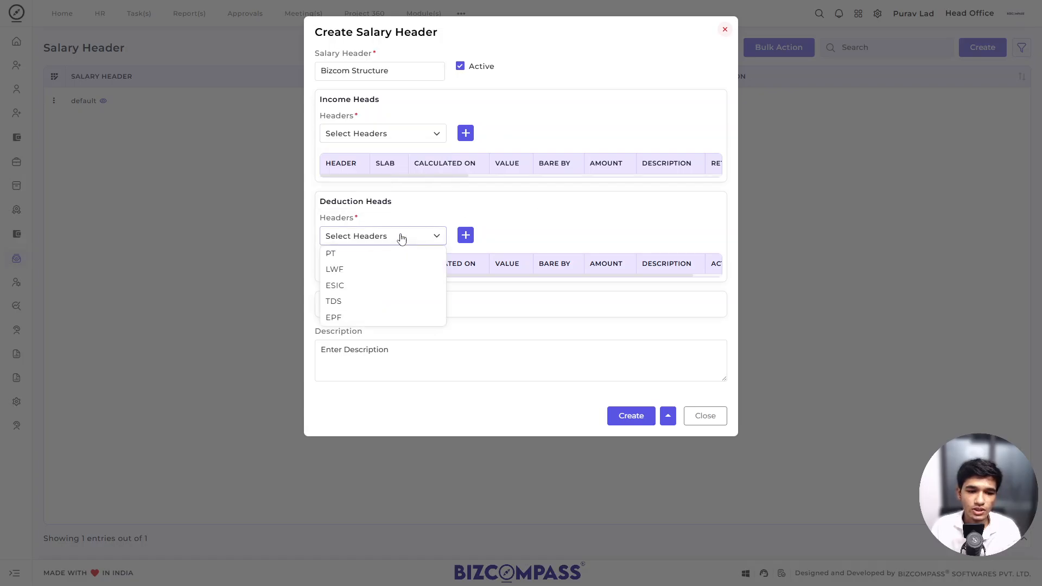
pyautogui.click(458, 176)
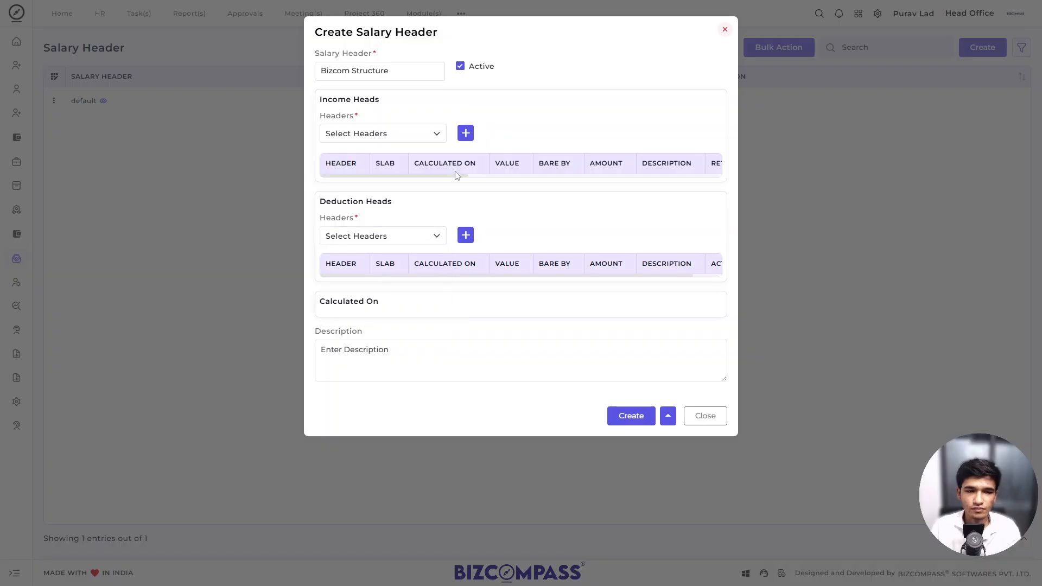
# Select the Basic income head, calculated on Actual with a value of 50%.
pyautogui.click(385, 133)
pyautogui.click(364, 200)
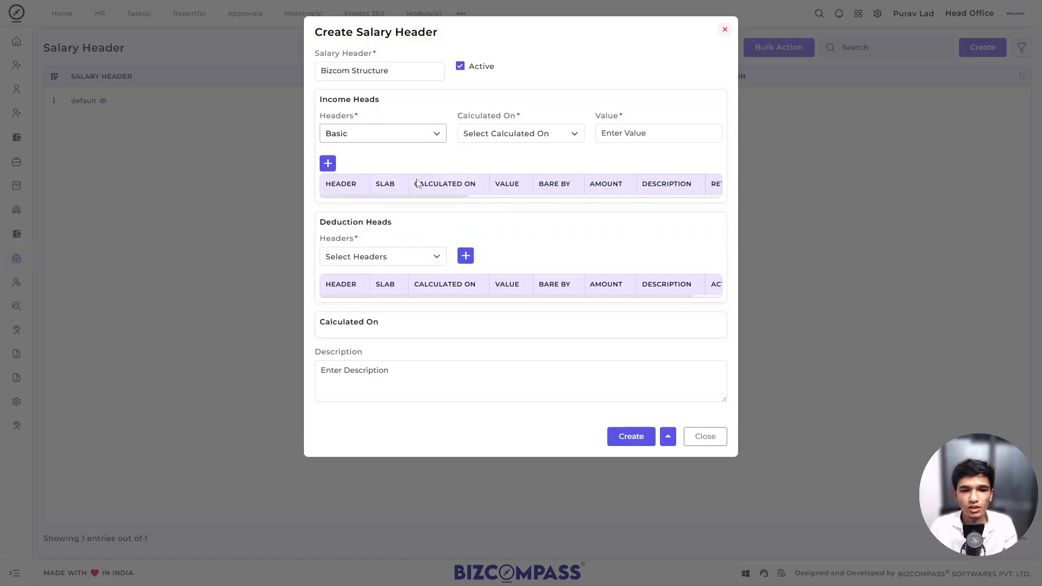
pyautogui.click(494, 142)
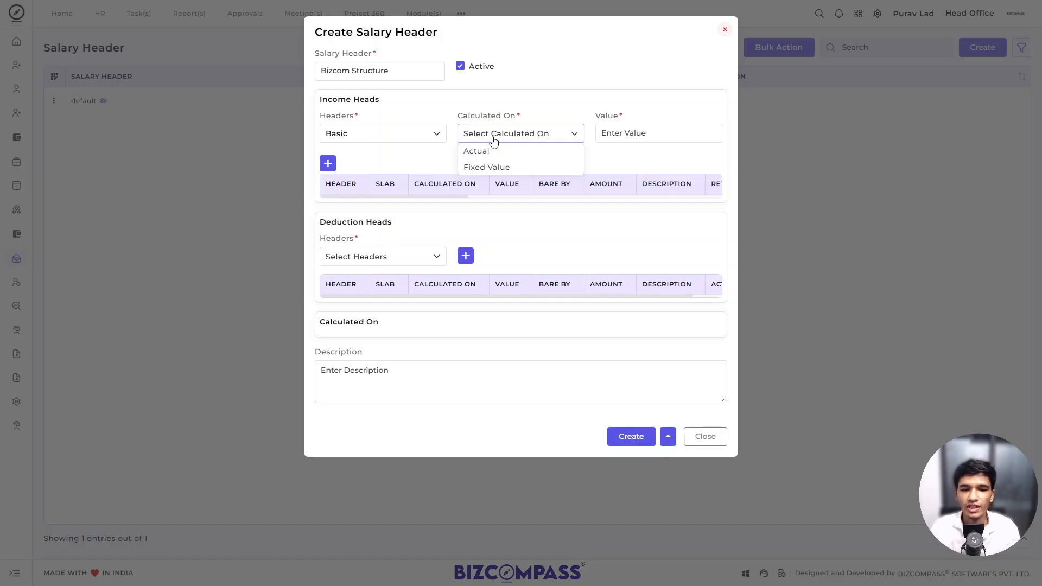
pyautogui.click(503, 152)
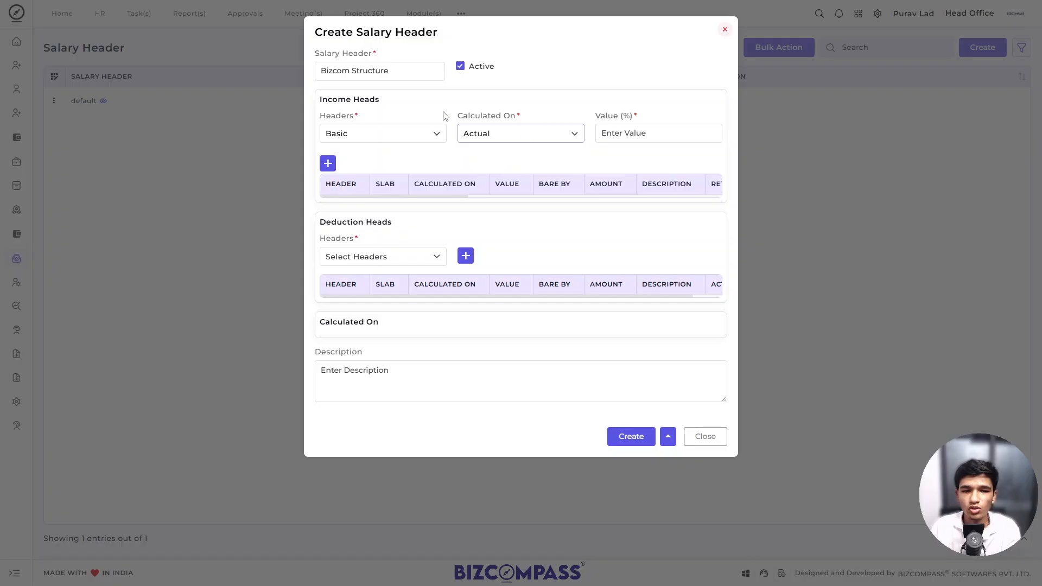
pyautogui.click(621, 126)
pyautogui.write('500')
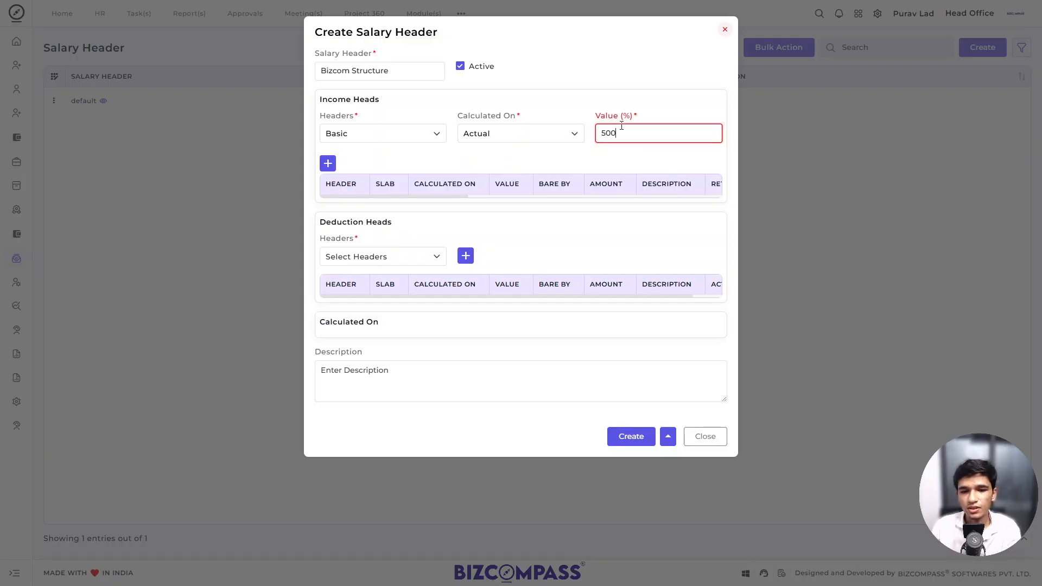
pyautogui.press('BackSpace')
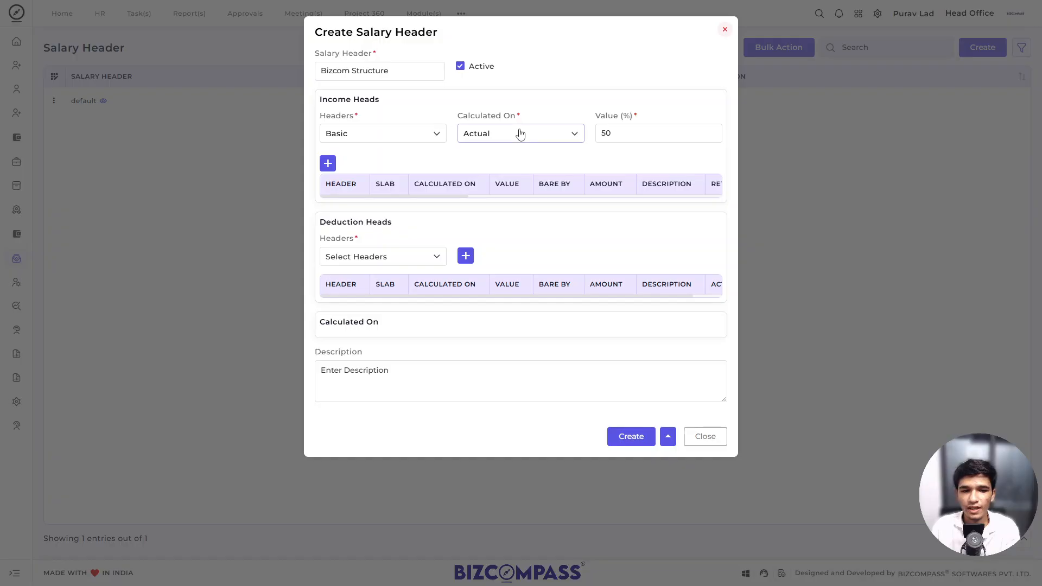
# Switch the Basic income head's calculation to Fixed Value with a value of 15000.
pyautogui.click(505, 134)
pyautogui.click(499, 168)
pyautogui.click(610, 133)
pyautogui.write('15')
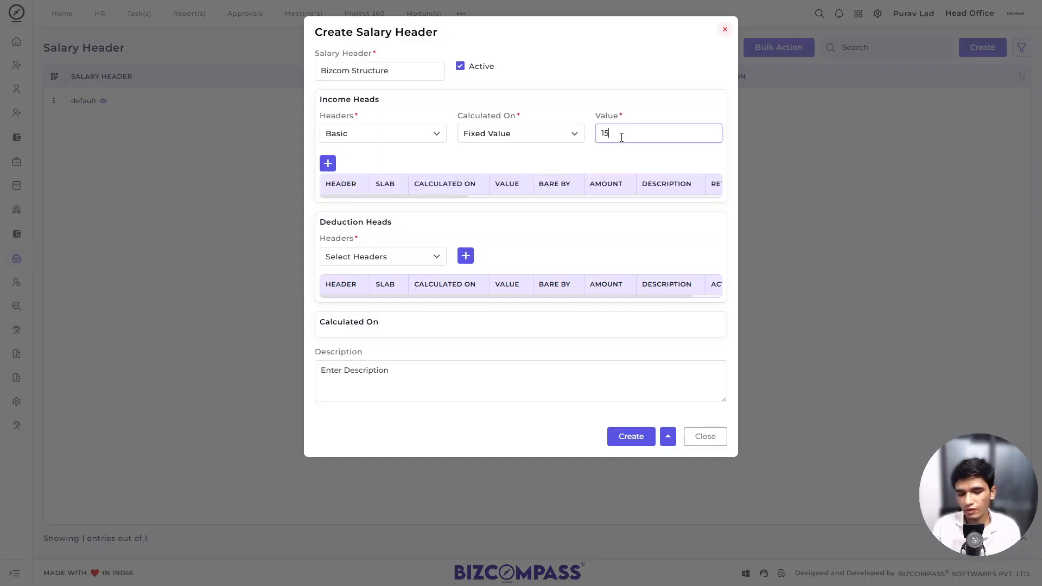
pyautogui.write('000')
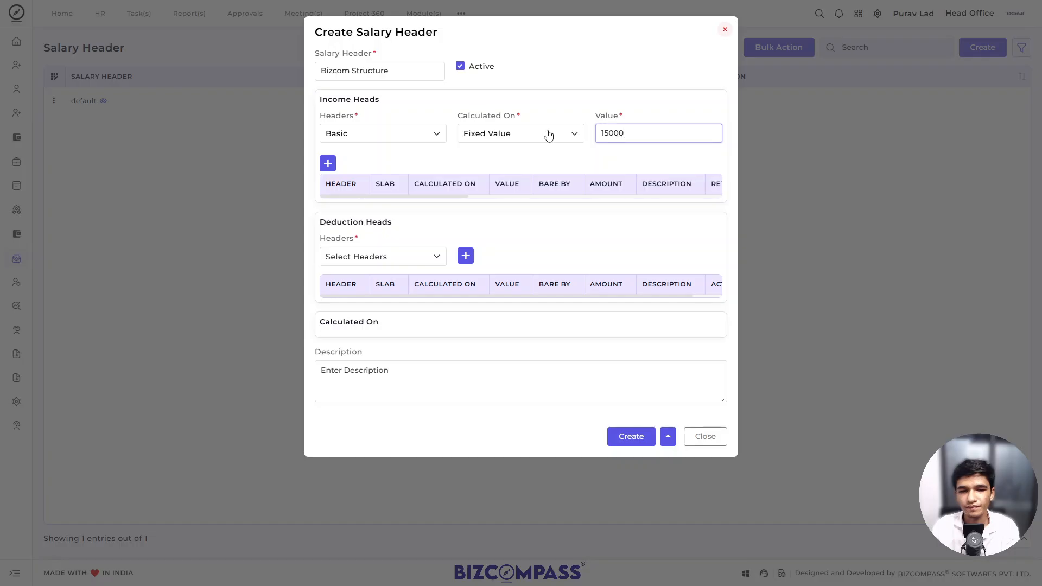
# Set the Basic income head to be calculated on Actual at 50% and add it to the income heads.
pyautogui.click(546, 134)
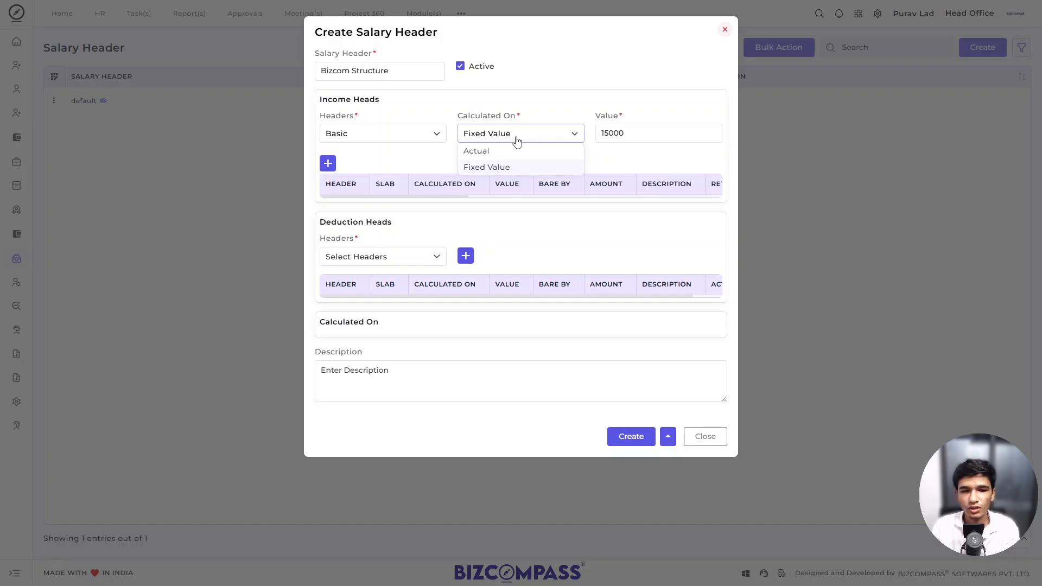
pyautogui.click(470, 152)
pyautogui.click(650, 132)
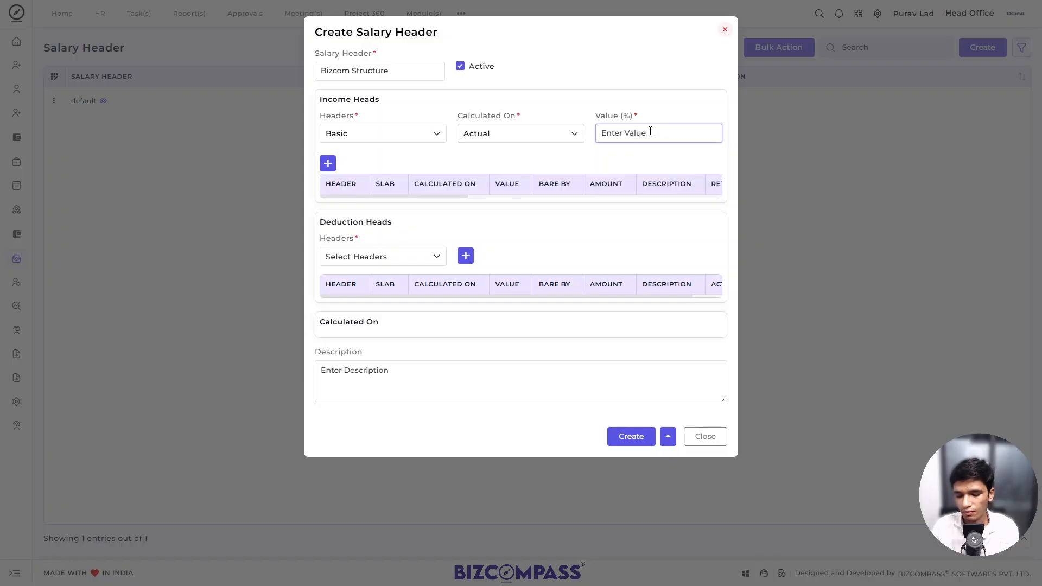
pyautogui.write('50')
pyautogui.click(327, 164)
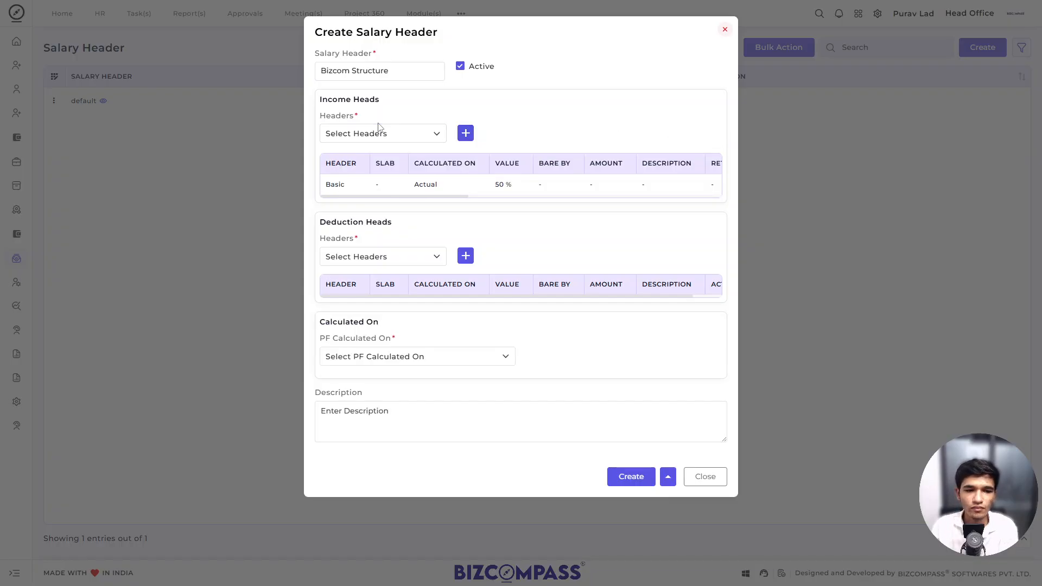
# Select the Allowance income head and choose Variable as its calculation basis.
pyautogui.click(378, 131)
pyautogui.click(380, 169)
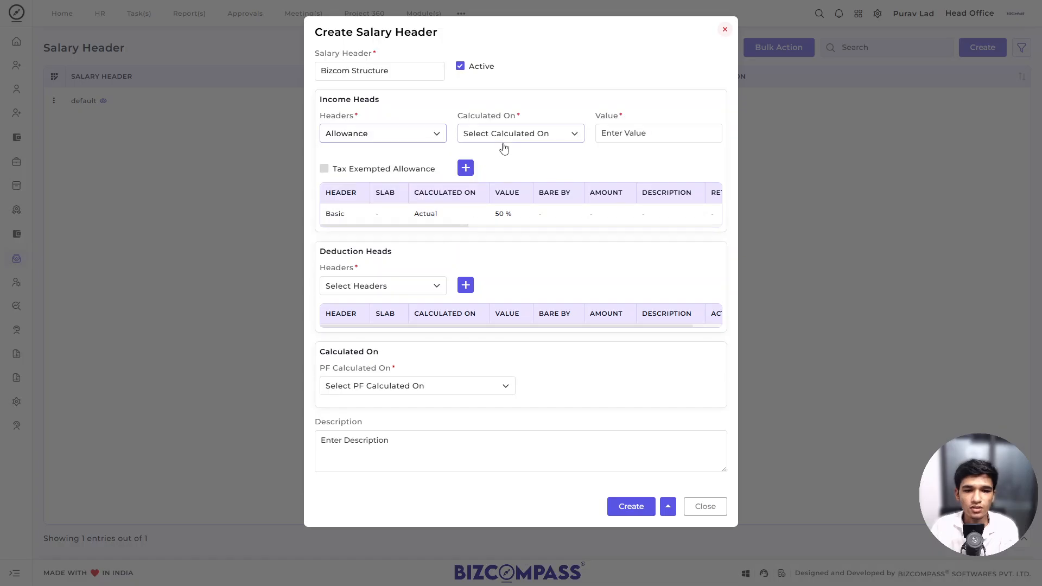
pyautogui.click(519, 139)
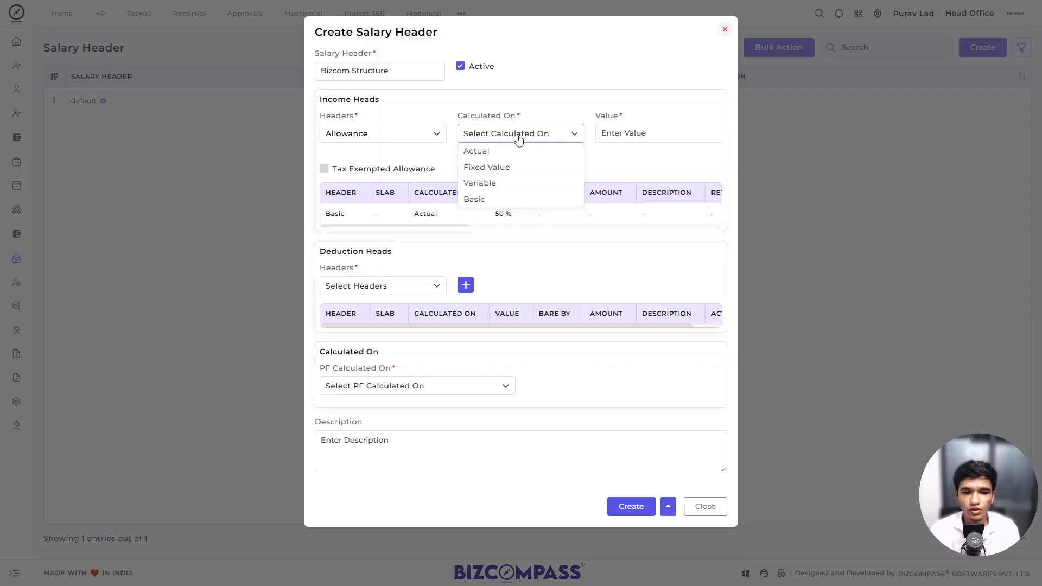
pyautogui.click(497, 185)
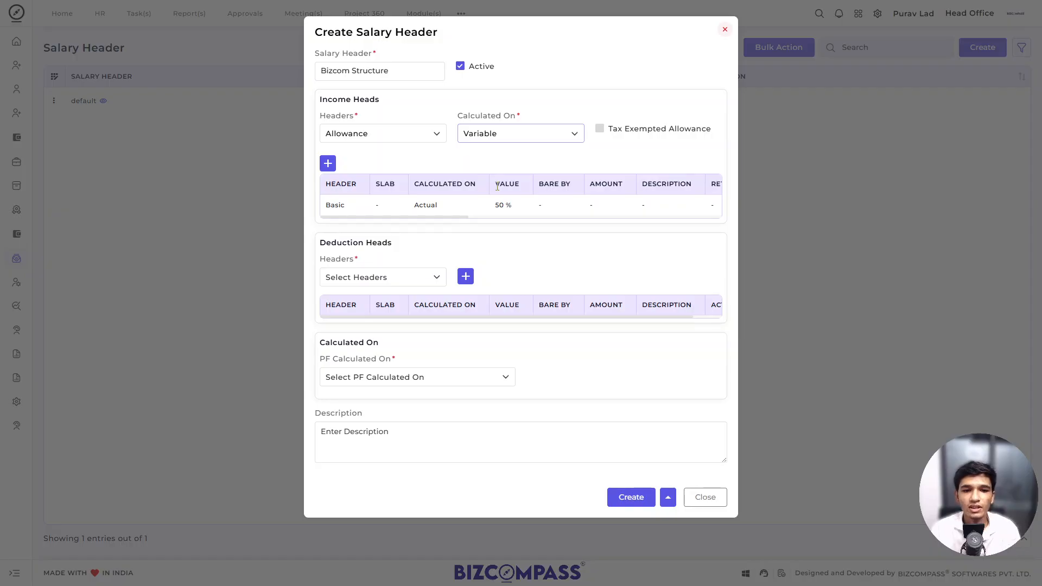
pyautogui.click(510, 140)
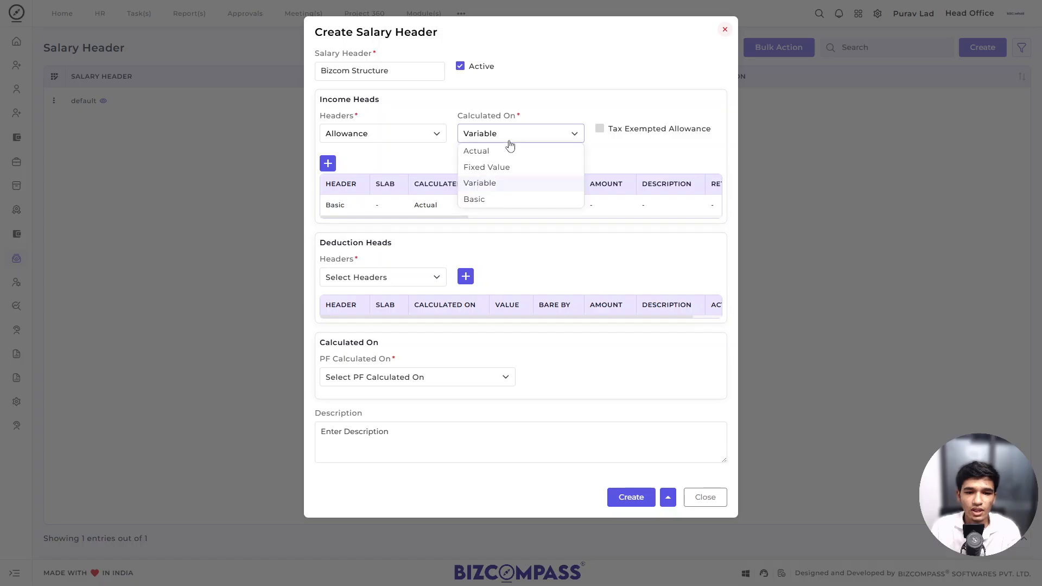
pyautogui.click(510, 142)
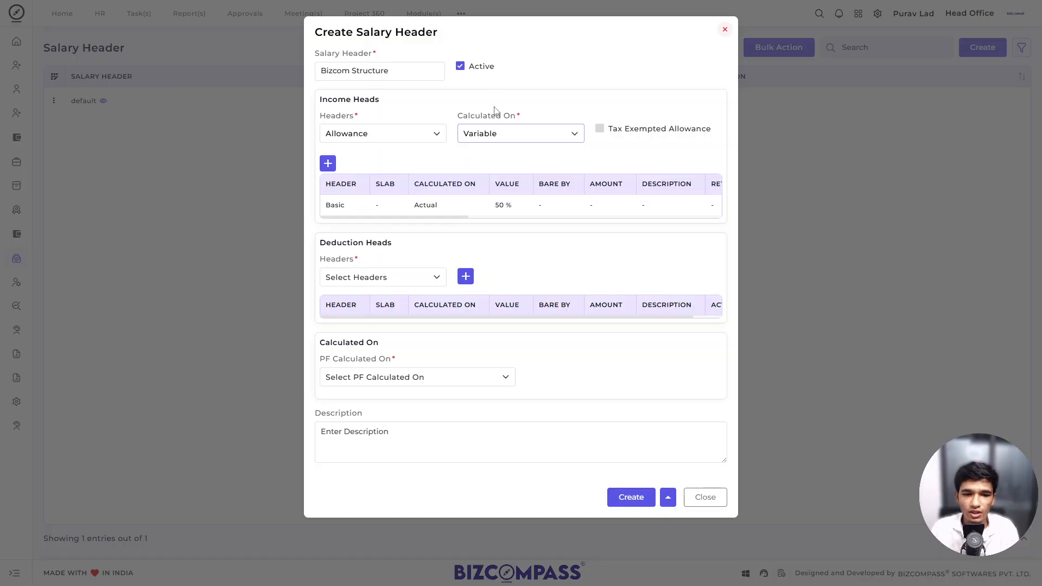
# Set the Allowance head to be calculated on Actual with a value of 50%.
pyautogui.click(529, 135)
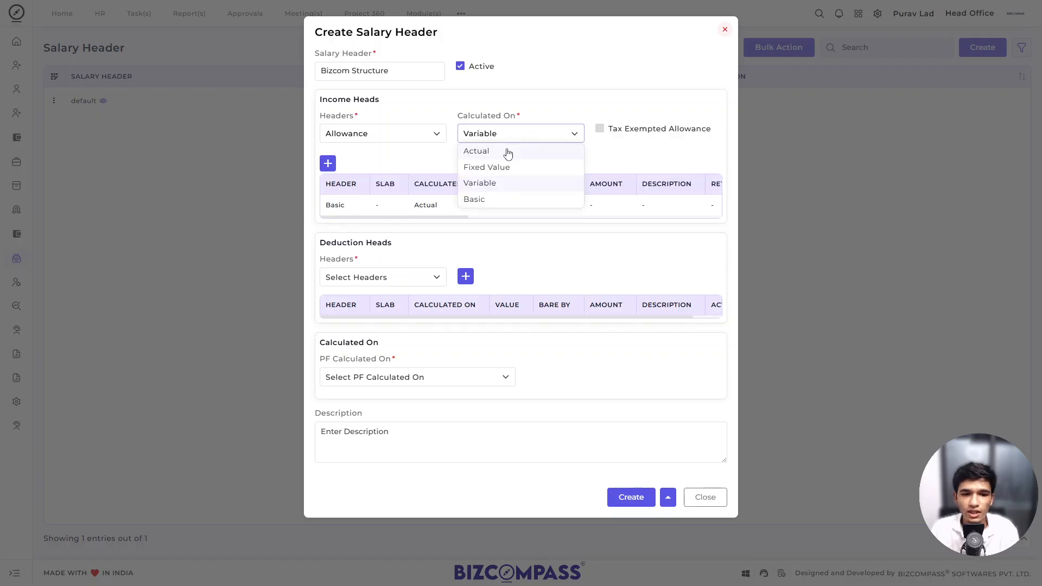
pyautogui.click(507, 152)
pyautogui.click(617, 139)
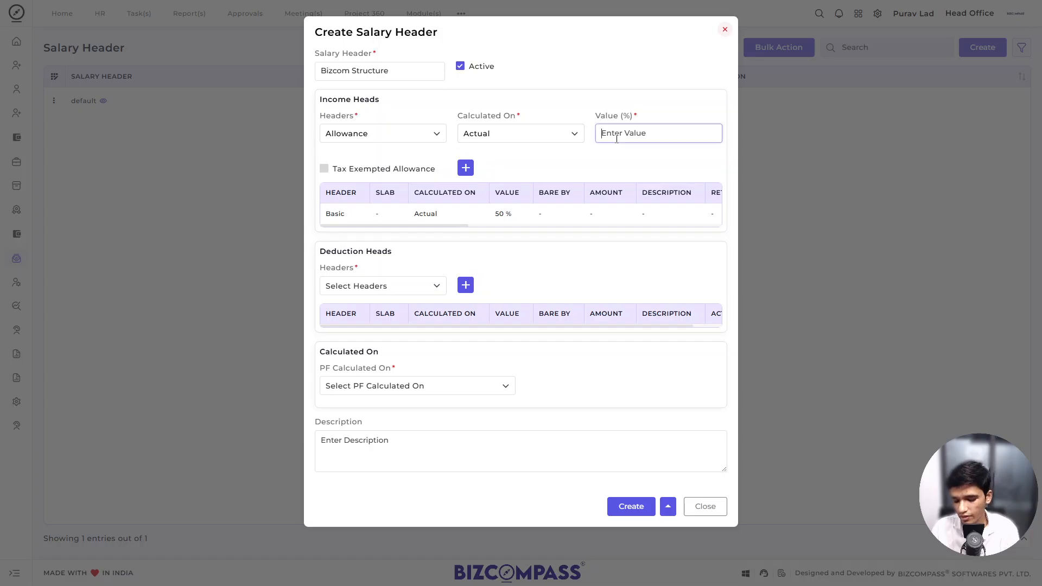
pyautogui.write('50')
pyautogui.click(565, 94)
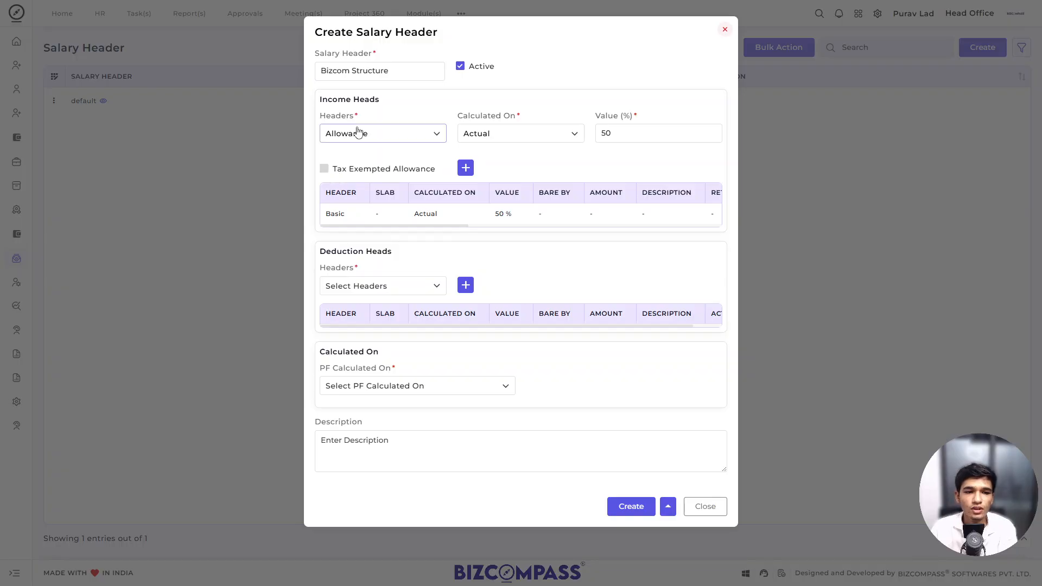
# Mark the allowance as tax exempted under investment type 80C and add it to the income heads.
pyautogui.click(362, 173)
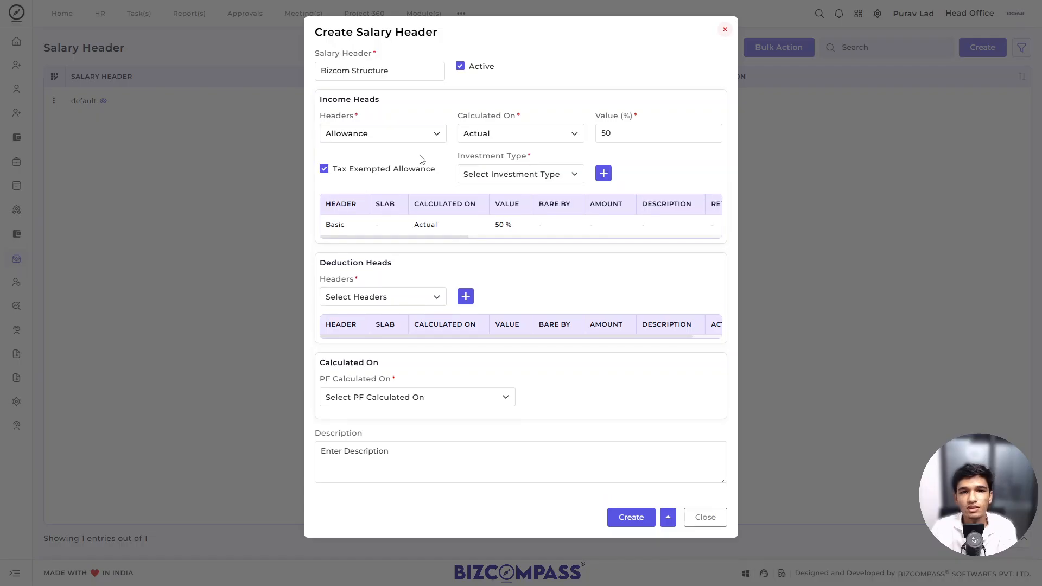
pyautogui.click(490, 174)
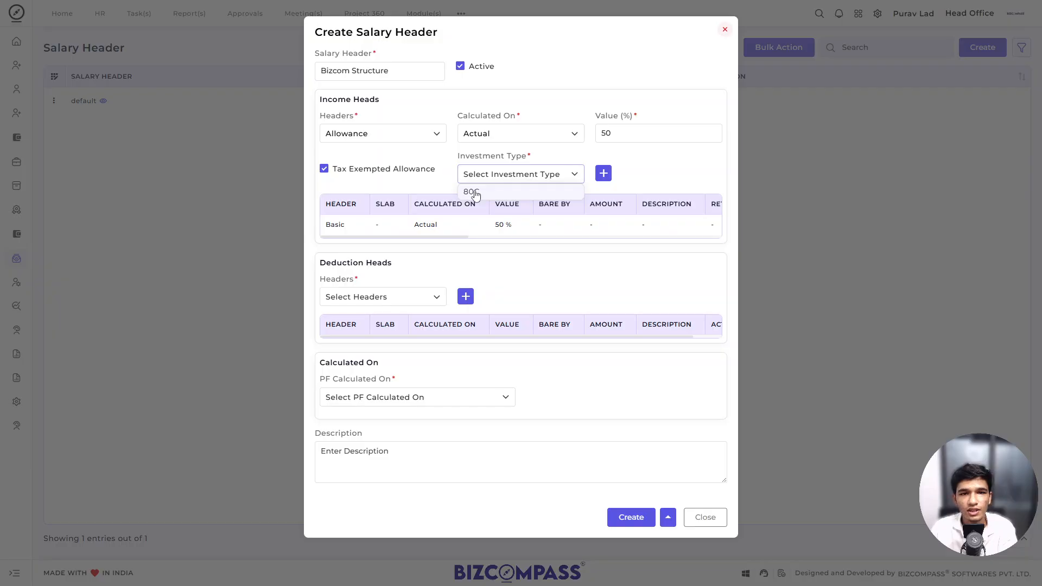
pyautogui.click(505, 193)
pyautogui.click(604, 173)
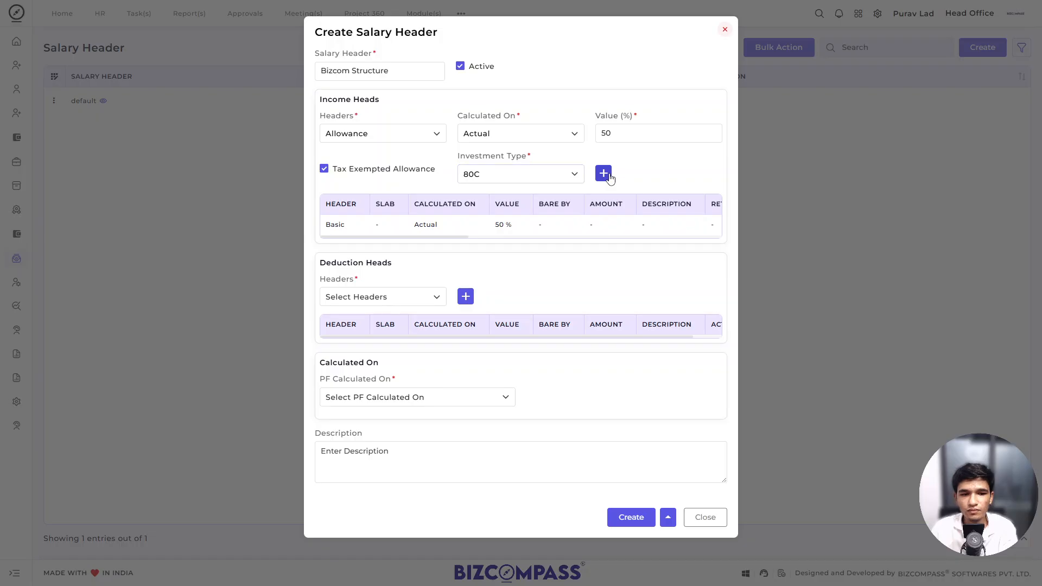
# Select the Bonus income head and set it to be calculated on Basic.
pyautogui.click(365, 134)
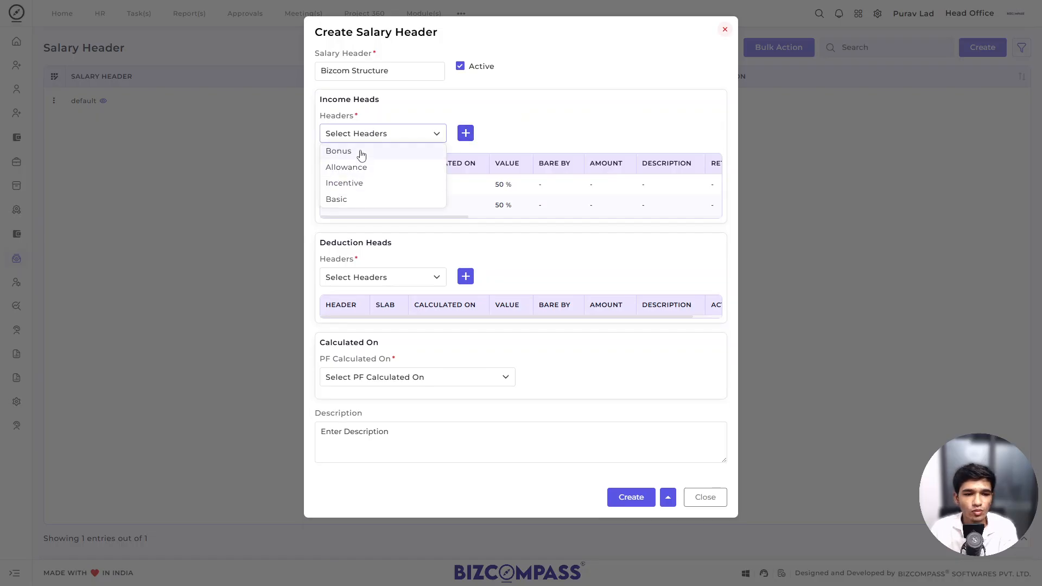
pyautogui.click(372, 151)
pyautogui.click(495, 136)
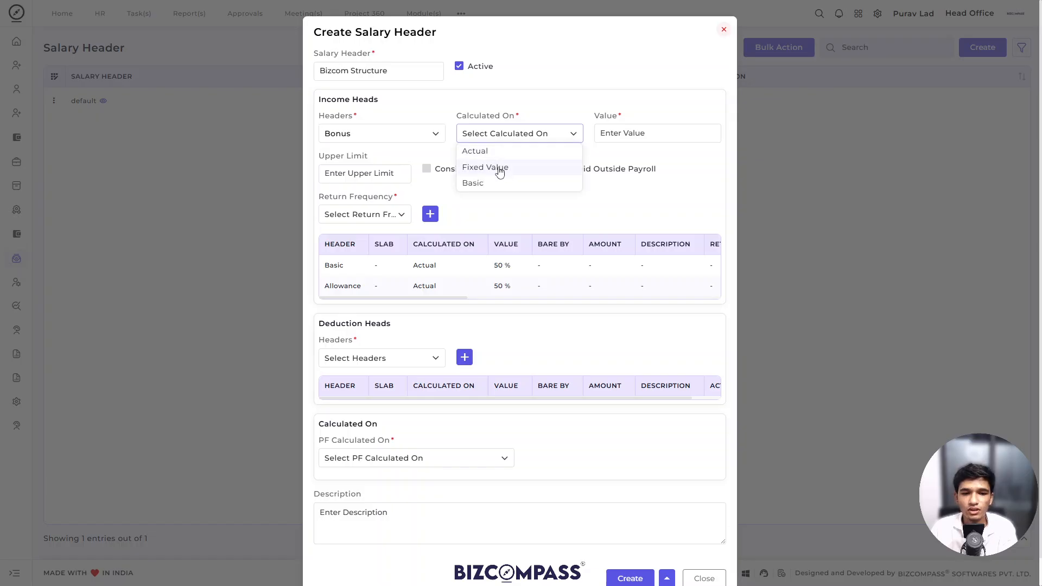
pyautogui.click(564, 206)
pyautogui.click(518, 138)
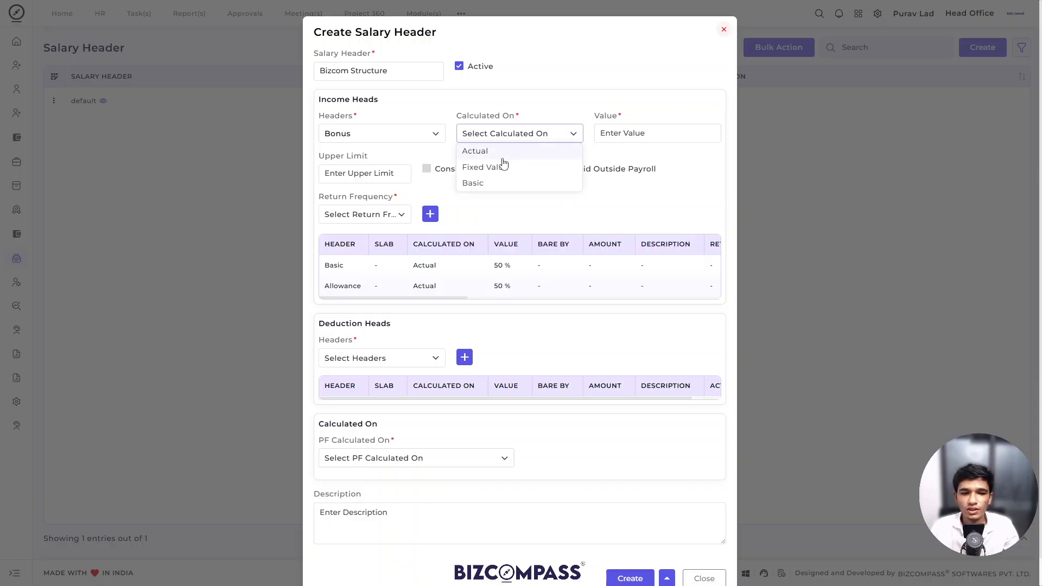
pyautogui.click(501, 155)
pyautogui.click(520, 142)
pyautogui.click(512, 186)
# Set the Bonus value to 10% and its upper limit to 100.
pyautogui.click(633, 132)
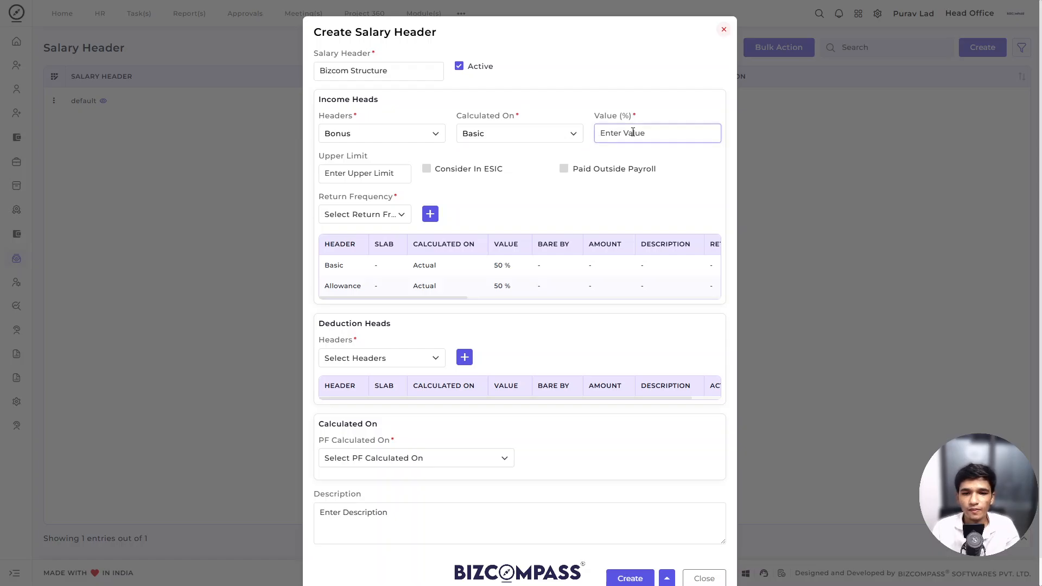
pyautogui.write('10')
pyautogui.click(578, 104)
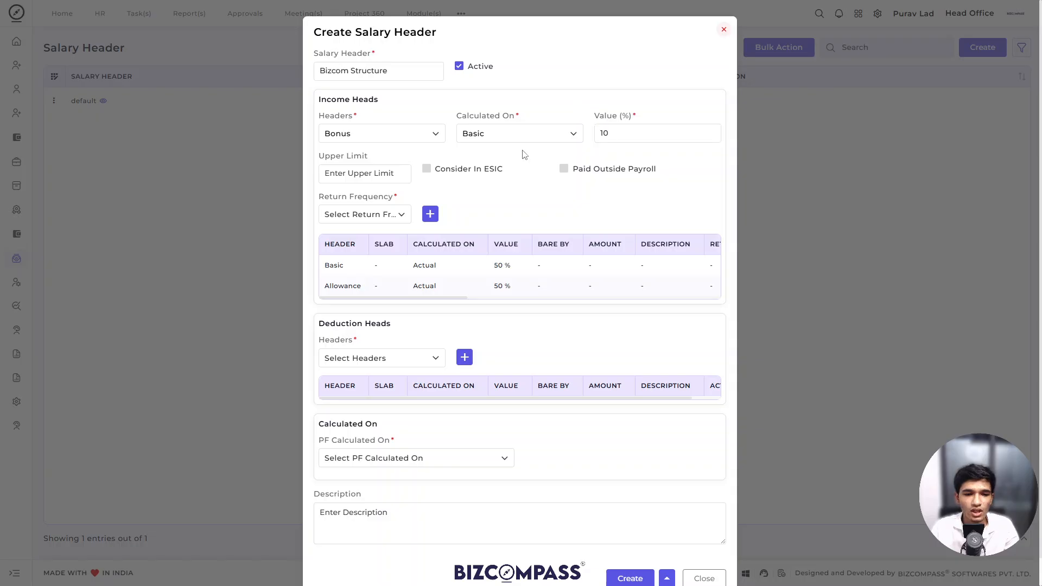
pyautogui.click(380, 169)
pyautogui.write('100')
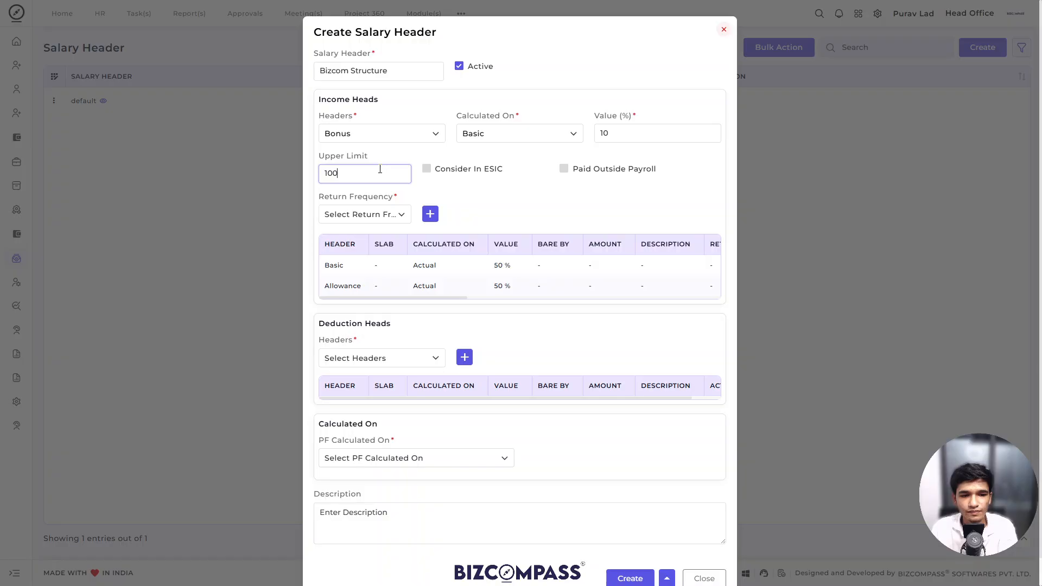
pyautogui.write('0')
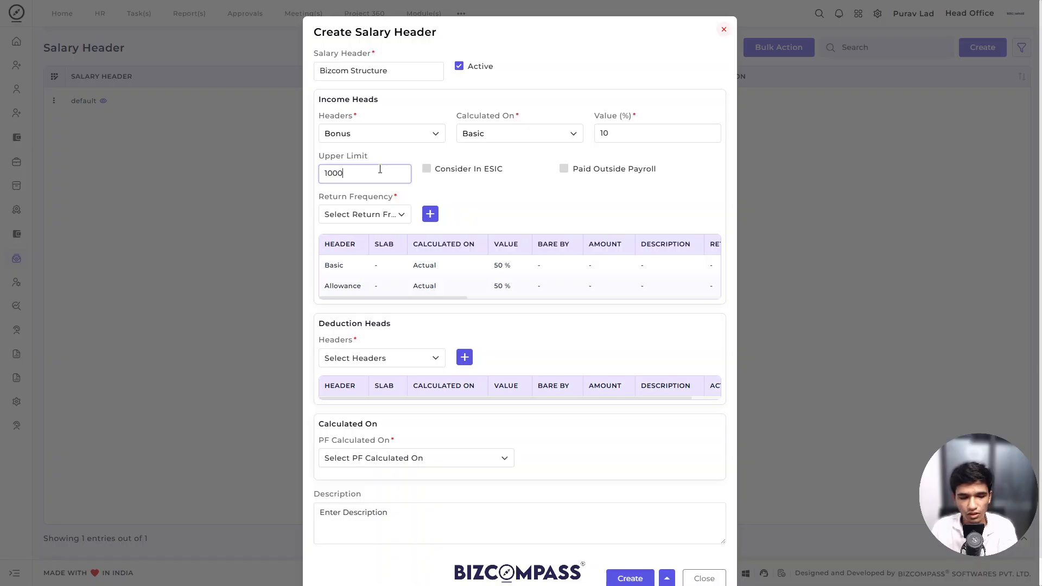
pyautogui.press('BackSpace')
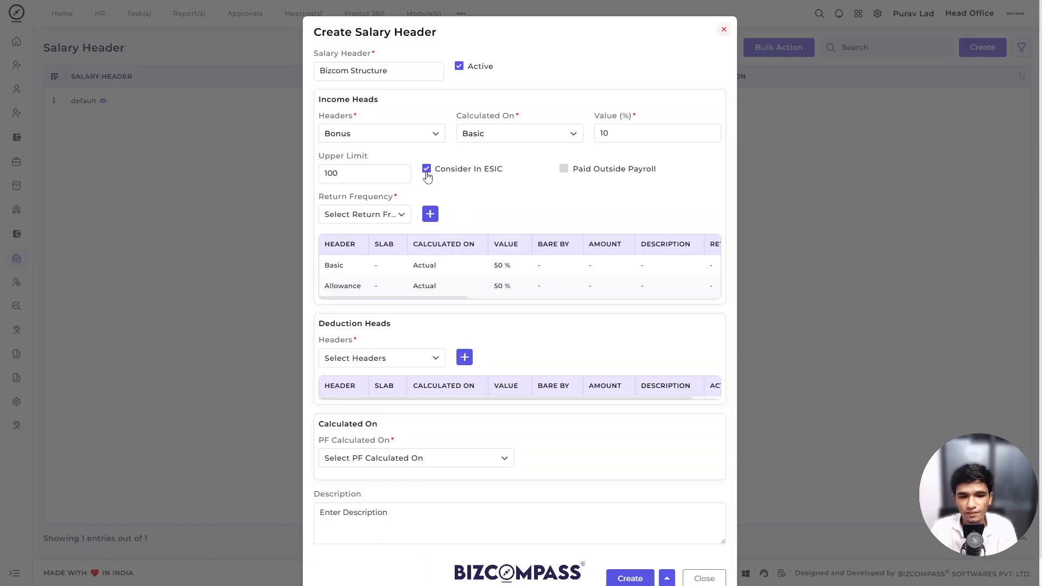
# Try out the Monthly, Quarterly and Yearly return frequencies for the Bonus income head.
pyautogui.click(566, 172)
pyautogui.click(567, 172)
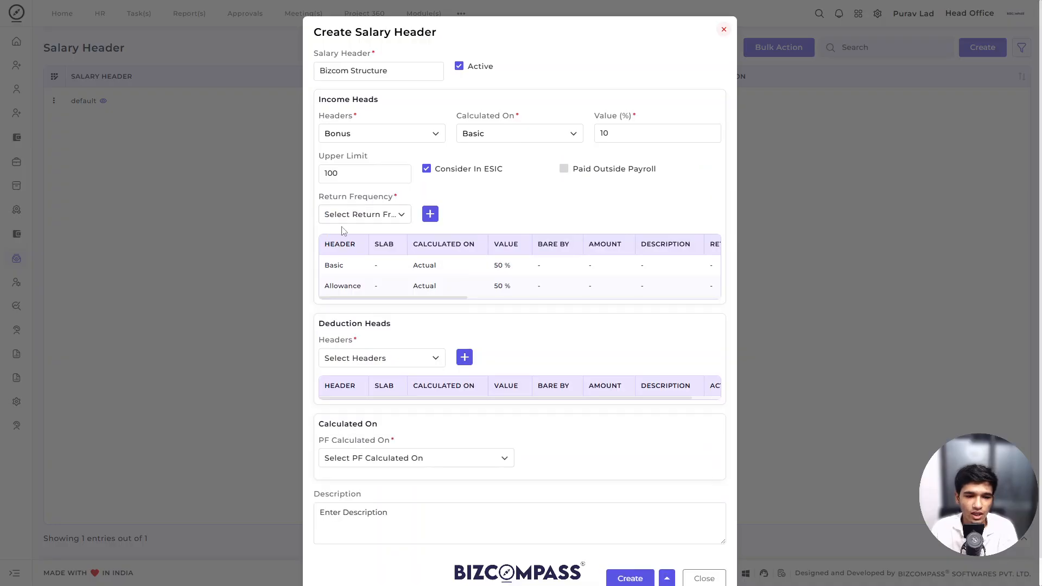
pyautogui.click(356, 219)
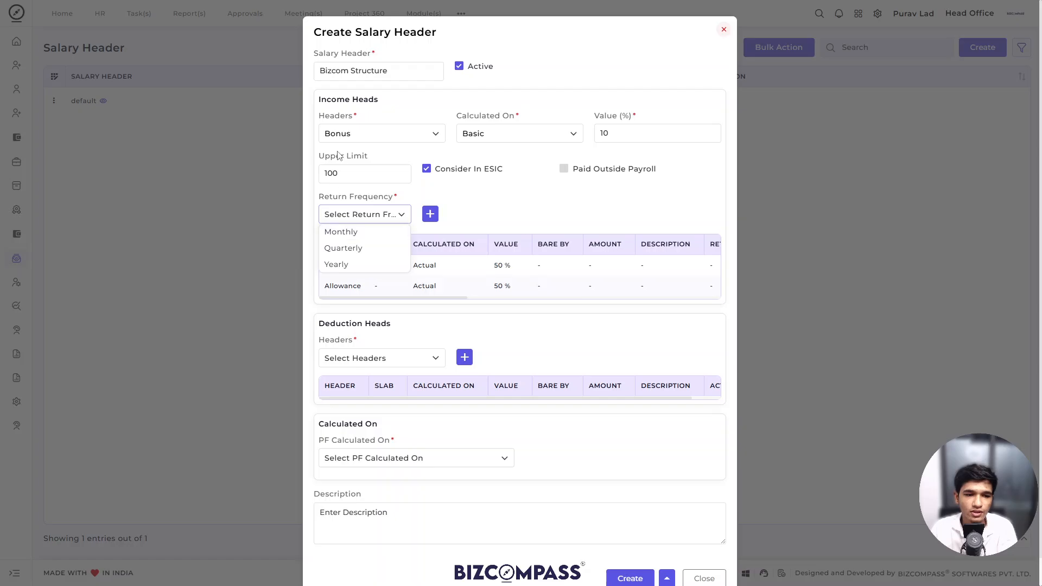
pyautogui.click(354, 233)
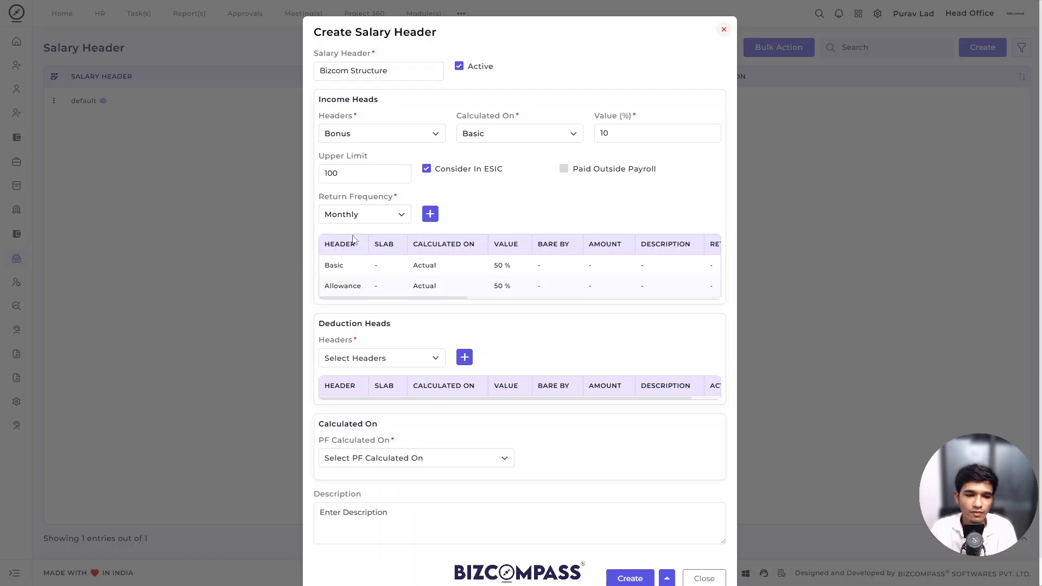
pyautogui.click(371, 218)
pyautogui.click(362, 249)
pyautogui.click(372, 217)
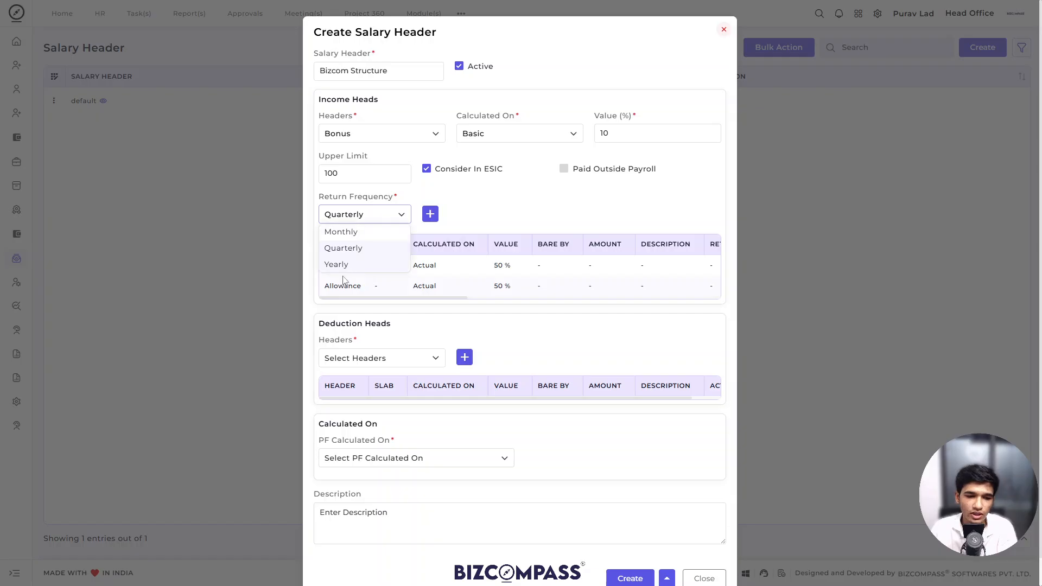
pyautogui.click(347, 264)
# Set the Bonus return frequency to Monthly and add the head to the income heads.
pyautogui.click(346, 211)
pyautogui.click(350, 232)
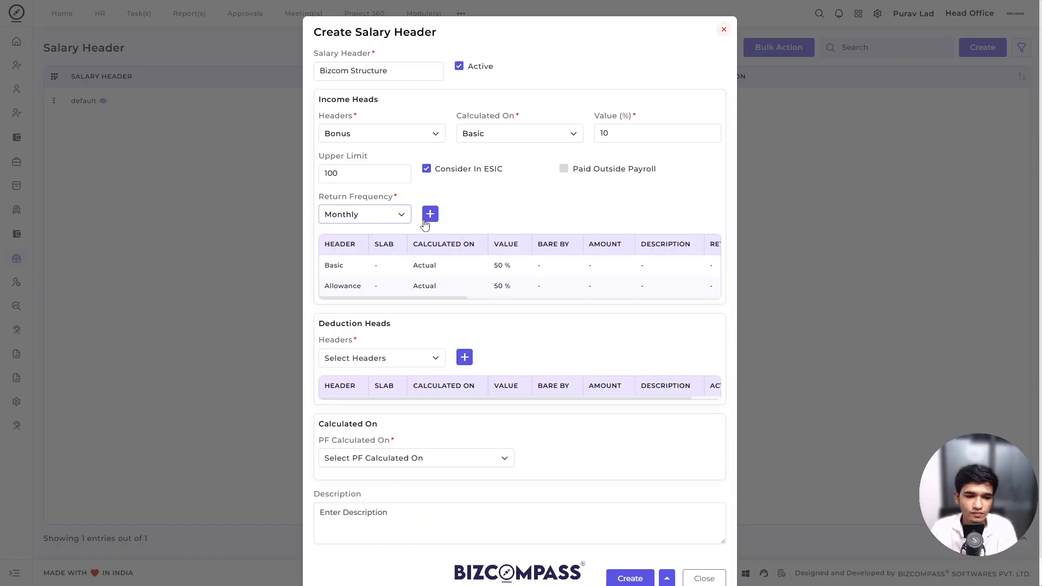
pyautogui.click(430, 214)
# Select the Incentive income head and look through its calculation basis options without choosing one.
pyautogui.click(373, 133)
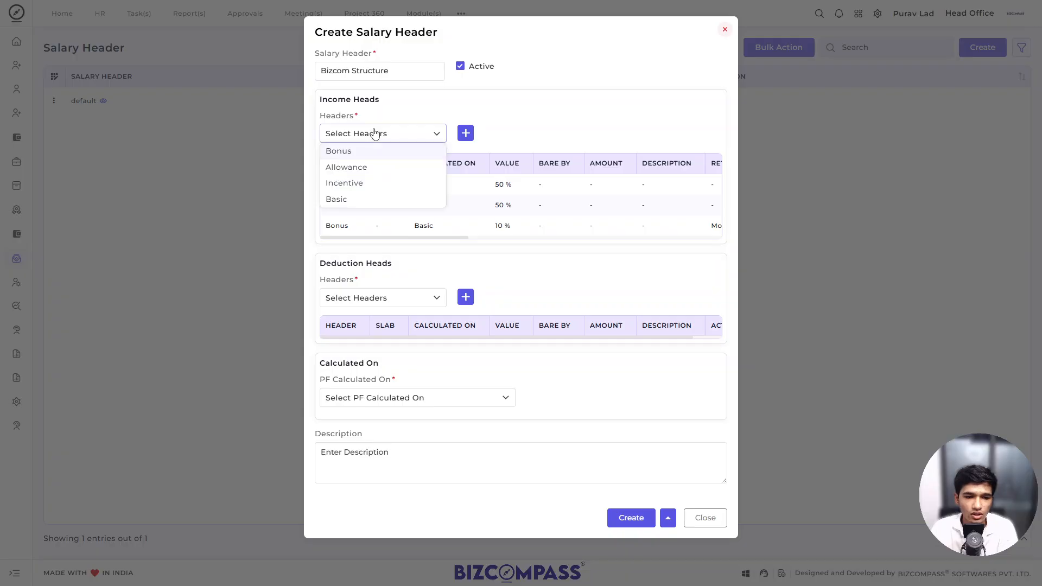
pyautogui.click(372, 188)
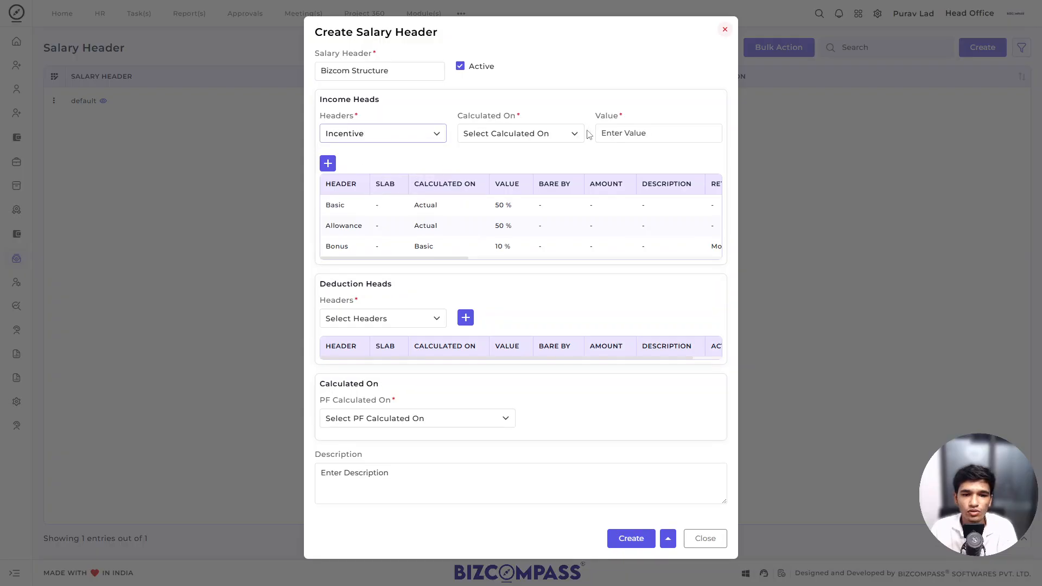
pyautogui.click(533, 135)
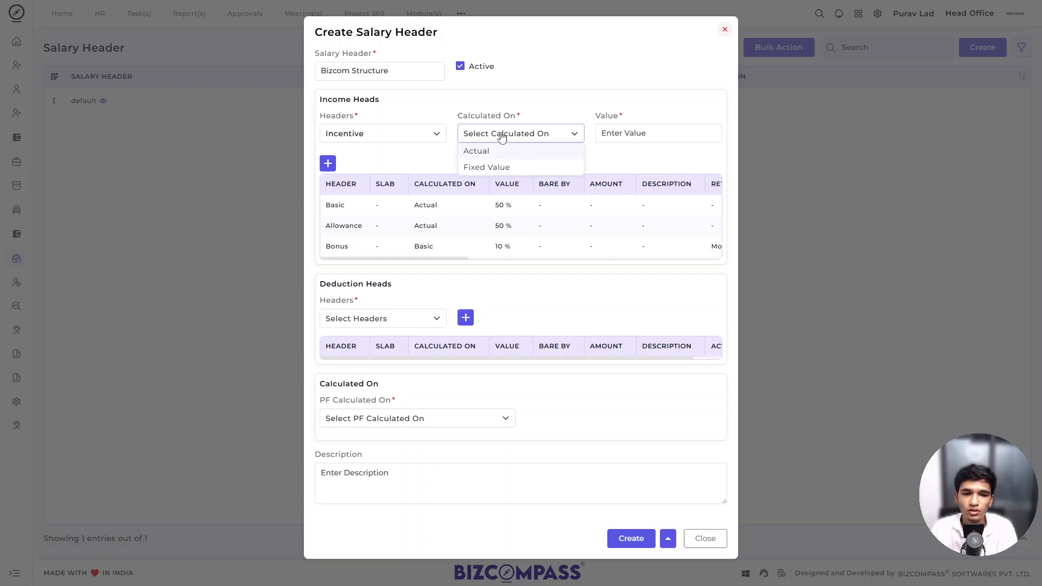
pyautogui.click(396, 134)
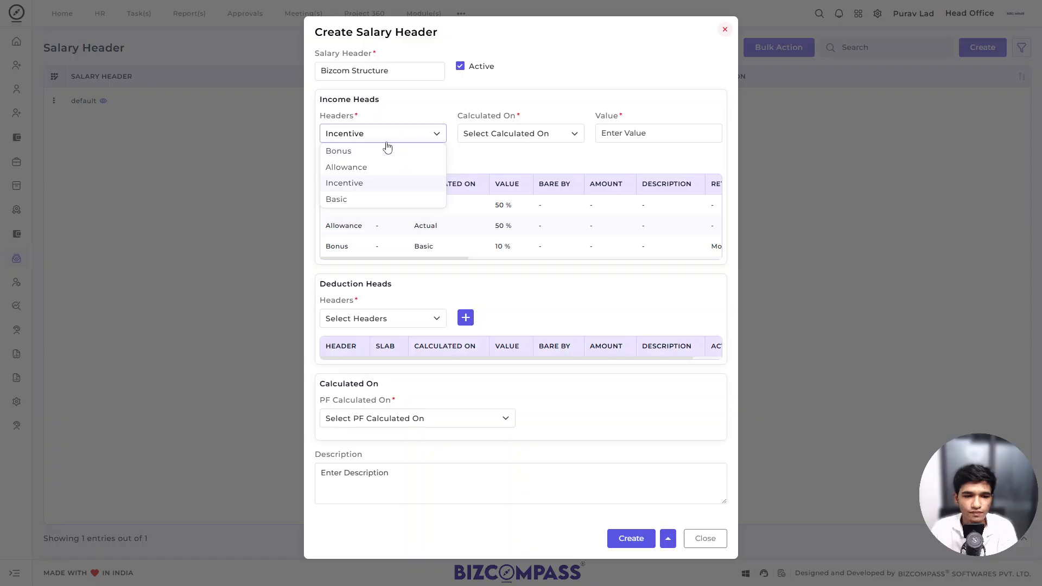
pyautogui.click(495, 161)
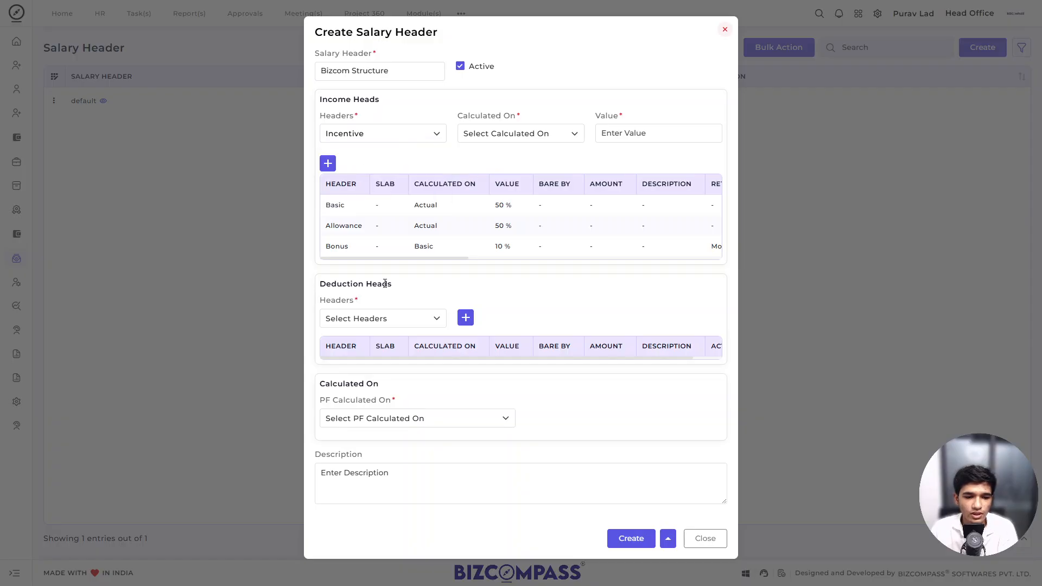
# Add the PT deduction head with the PT professional tax slab.
pyautogui.click(374, 323)
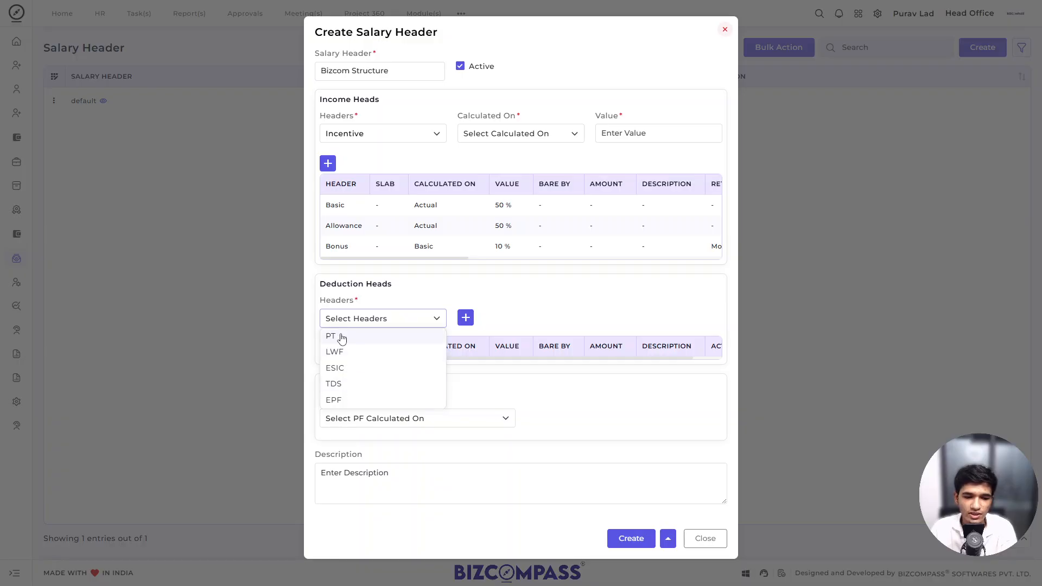
pyautogui.click(342, 337)
pyautogui.click(476, 327)
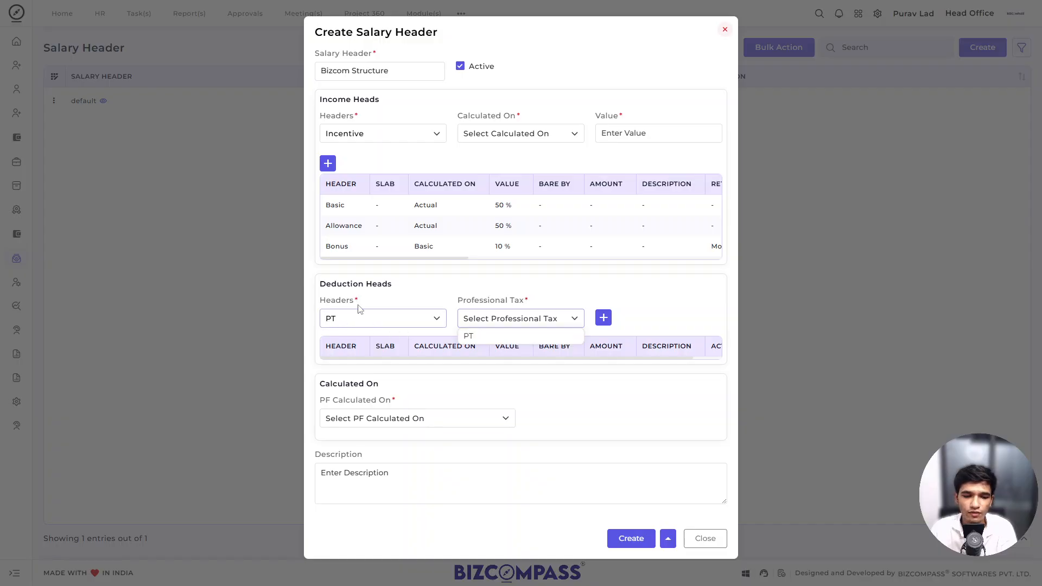
pyautogui.click(504, 336)
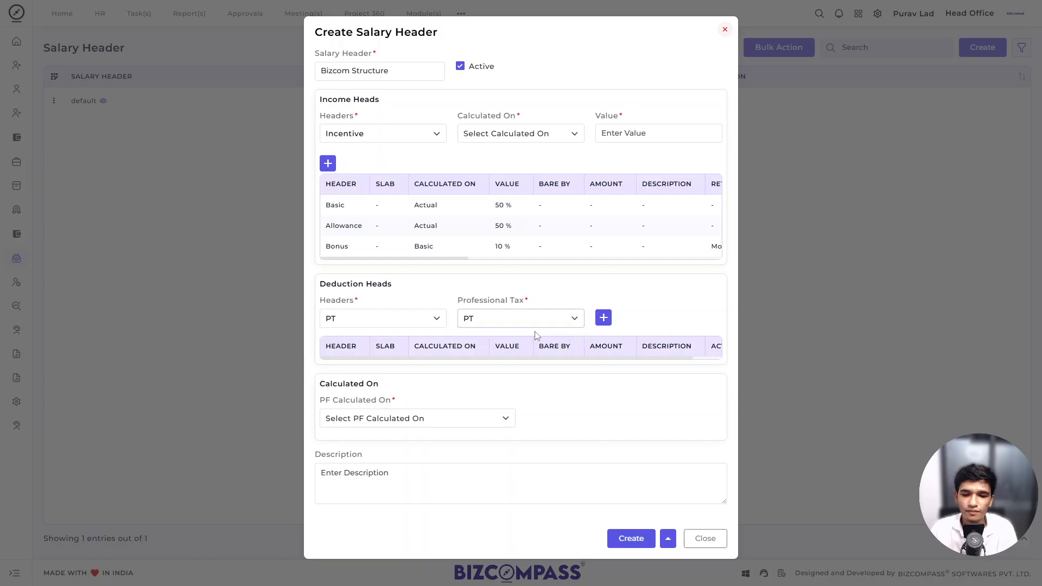
pyautogui.click(603, 319)
# Add the LWF deduction head with the LWF labour welfare fund slab.
pyautogui.click(400, 323)
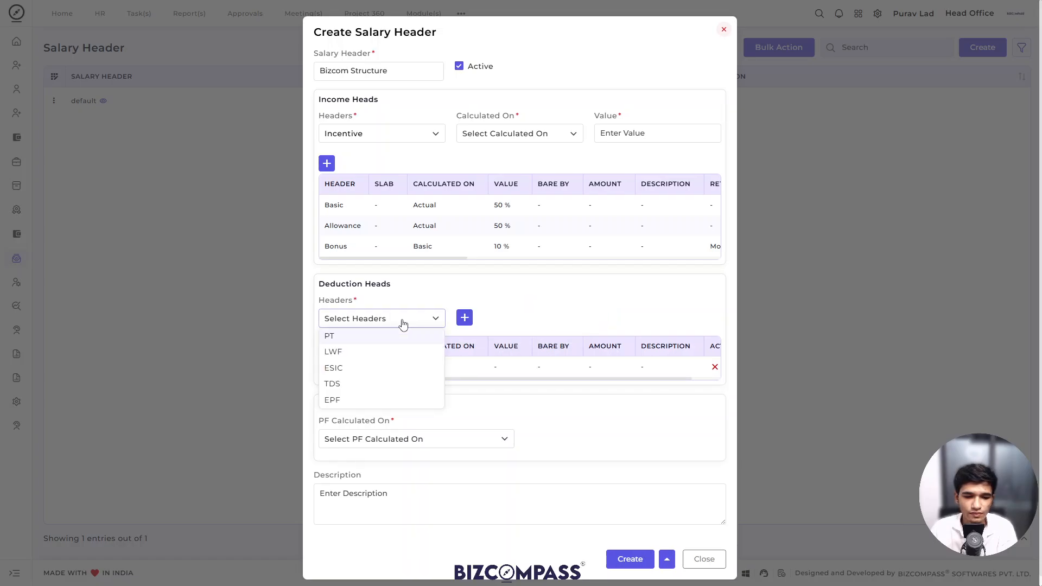
pyautogui.click(347, 359)
pyautogui.click(527, 321)
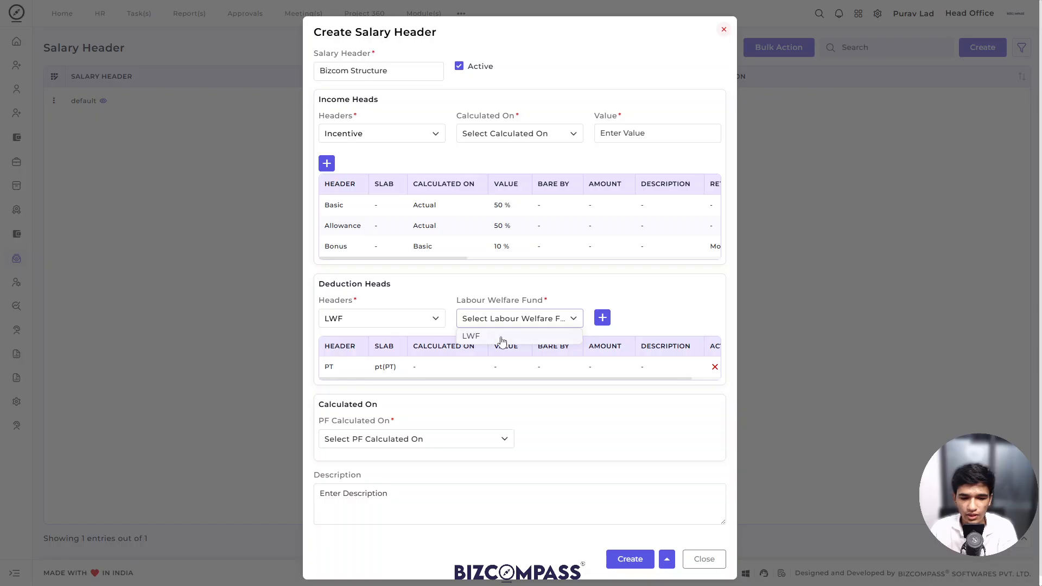
pyautogui.click(495, 340)
pyautogui.click(603, 319)
# Add the ESIC deduction head with the ESIC Slab.
pyautogui.click(402, 324)
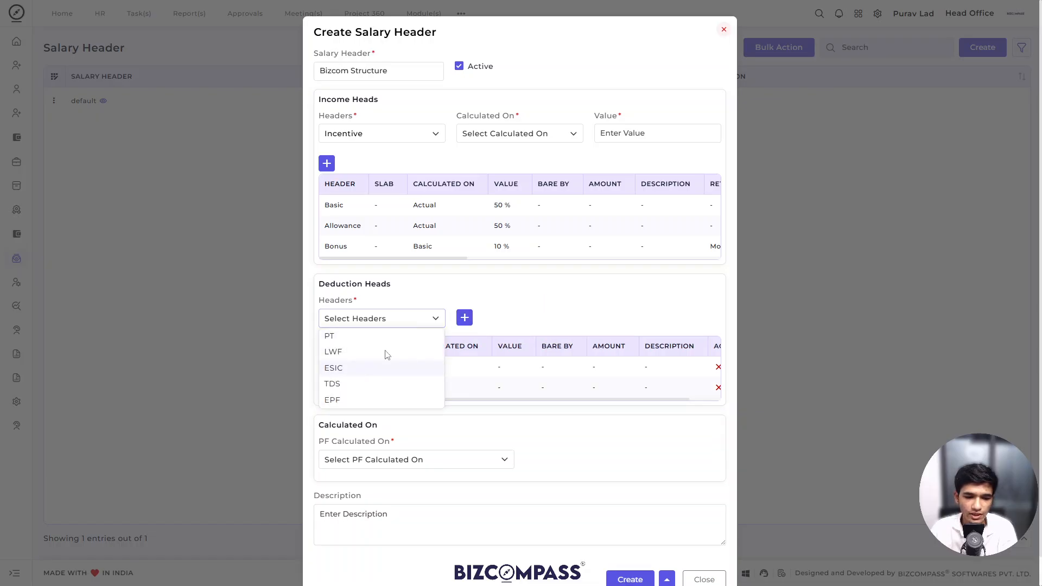
pyautogui.click(350, 365)
pyautogui.click(495, 321)
pyautogui.click(485, 336)
pyautogui.click(602, 318)
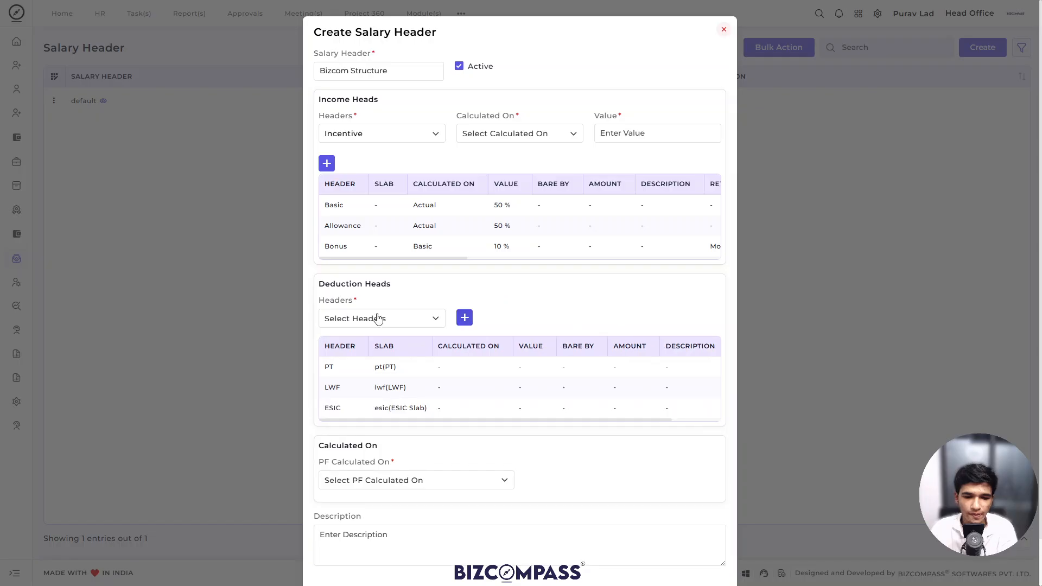
# Add TDS to the deduction heads.
pyautogui.click(374, 318)
pyautogui.click(339, 384)
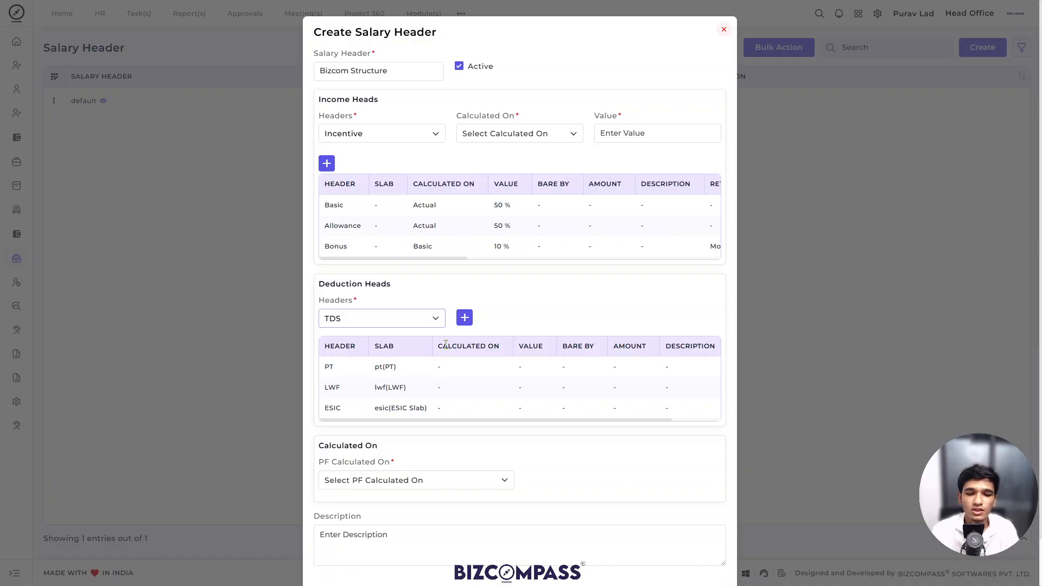
pyautogui.click(465, 318)
# Add the EPF deduction head with the PF Slab.
pyautogui.click(399, 325)
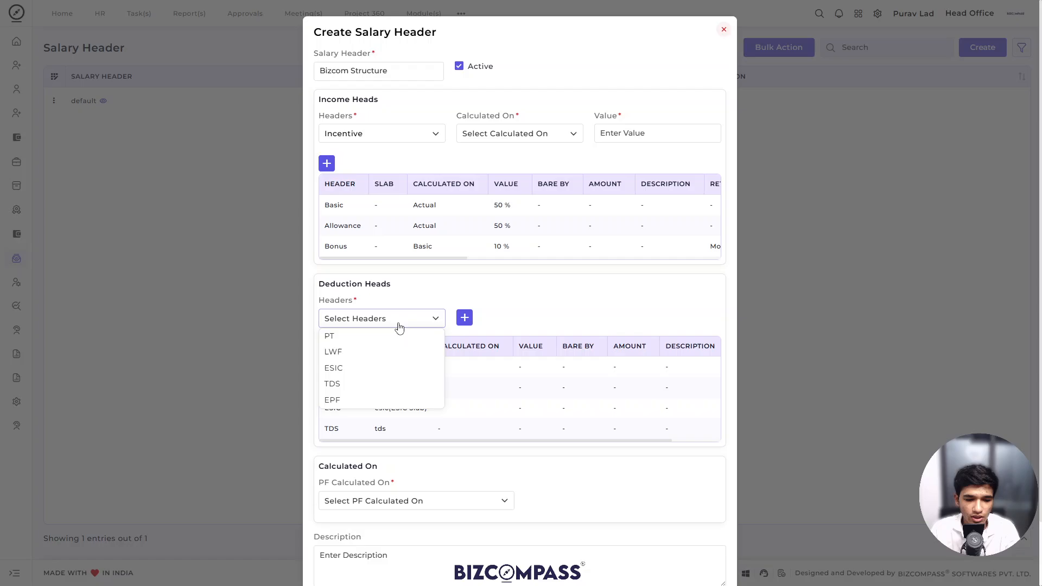
pyautogui.click(362, 403)
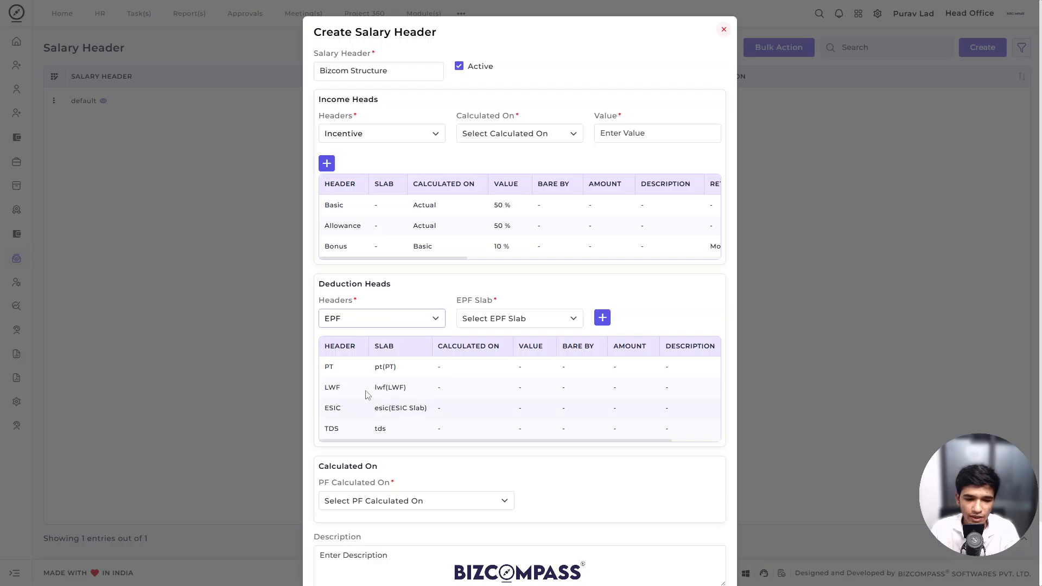
pyautogui.click(473, 318)
pyautogui.click(499, 336)
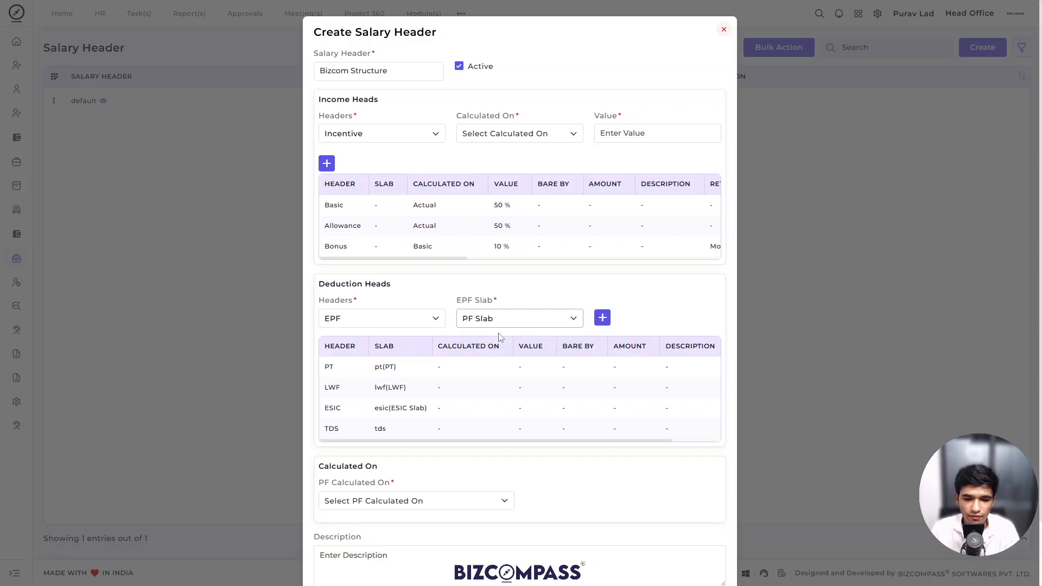
pyautogui.click(601, 318)
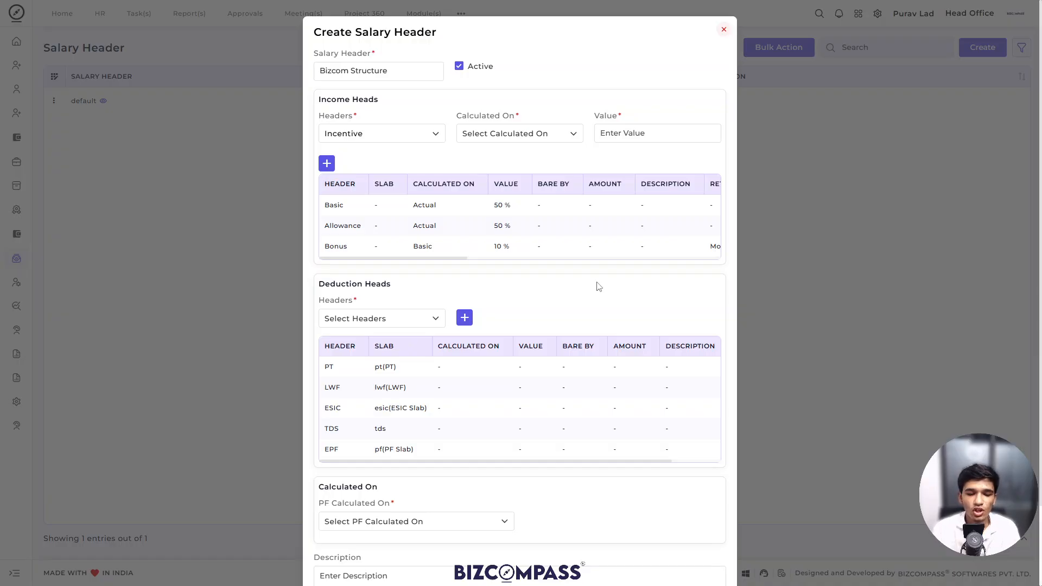
# Set PF to be calculated on the Basic head.
pyautogui.scroll(-2, 599, 286)
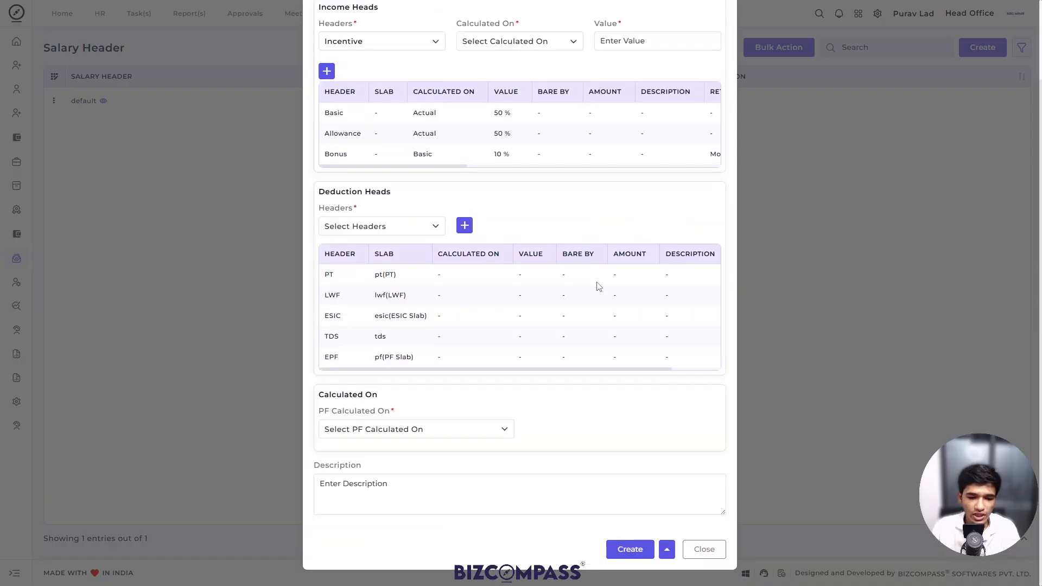
pyautogui.click(396, 430)
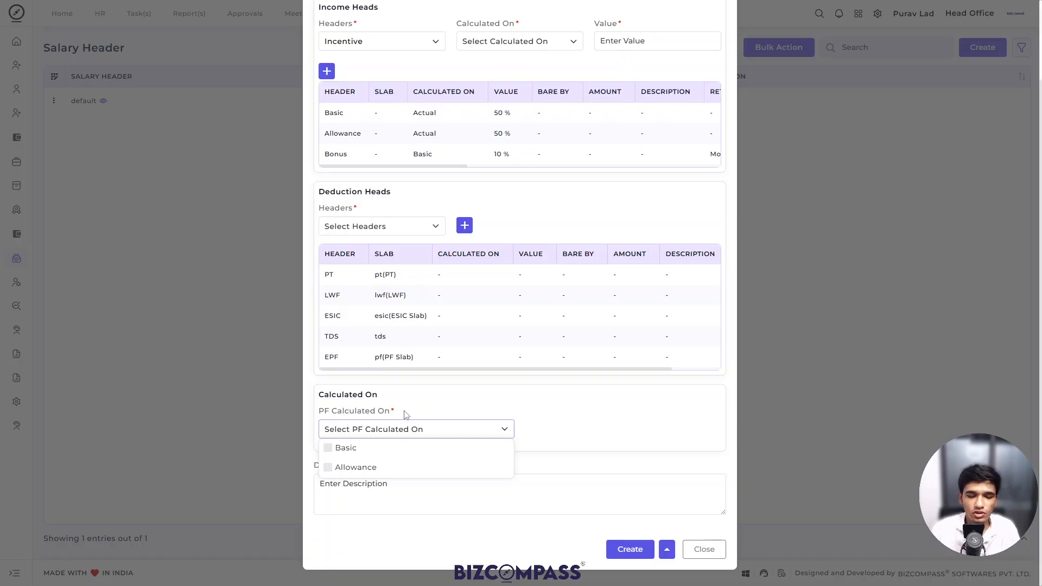
pyautogui.click(404, 451)
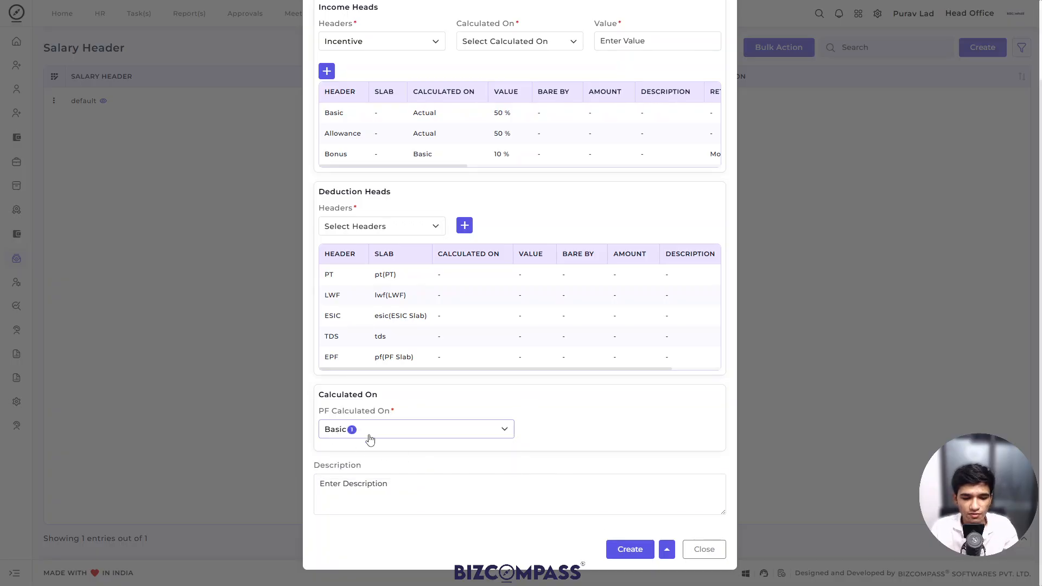
# Review the configured income and deduction heads and create the Bizcom Structure salary header.
pyautogui.scroll(2, 355, 353)
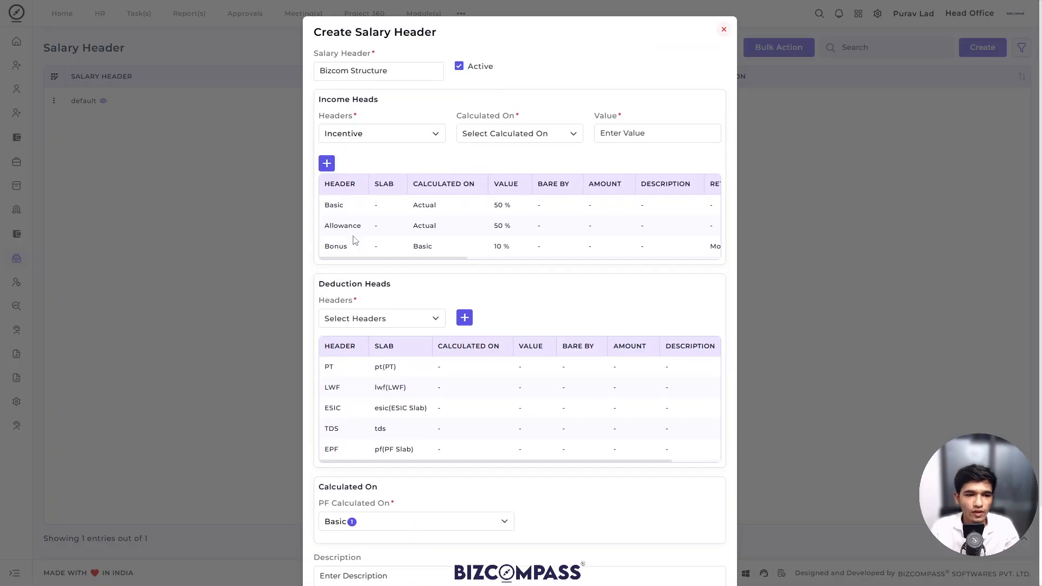
pyautogui.scroll(-2, 372, 105)
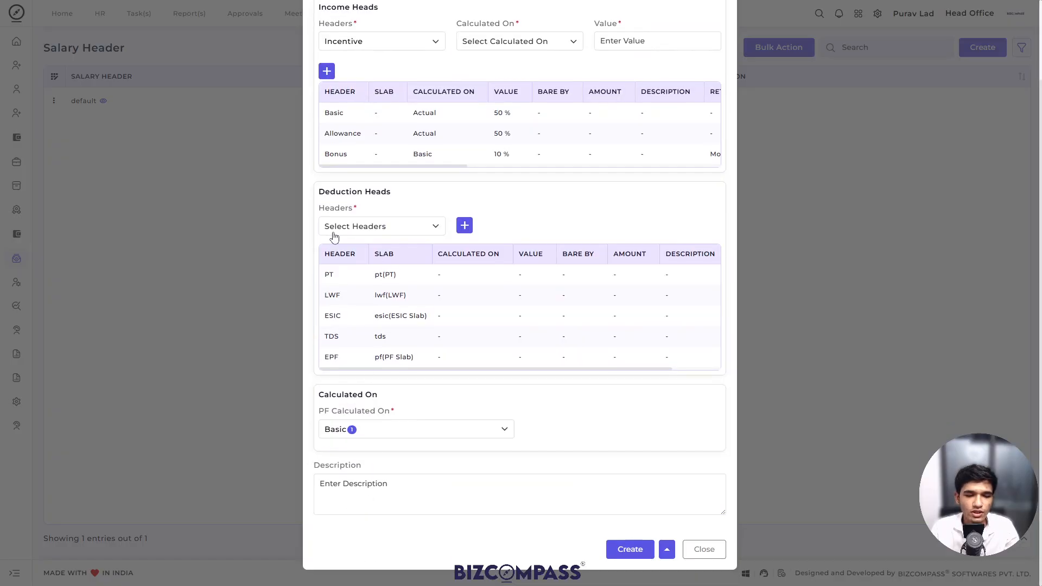
pyautogui.scroll(2, 332, 235)
pyautogui.scroll(-2, 522, 413)
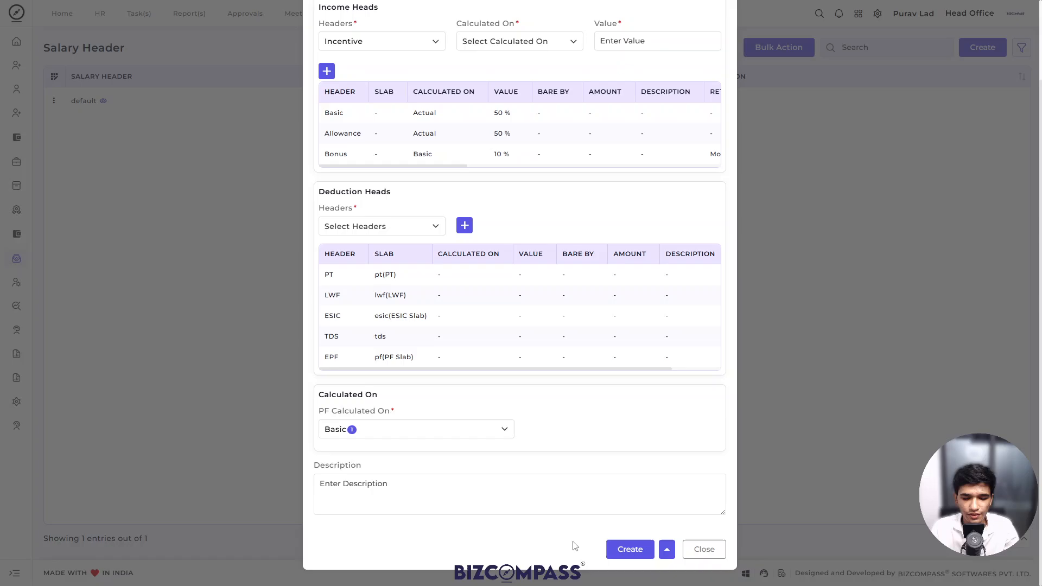
pyautogui.click(628, 549)
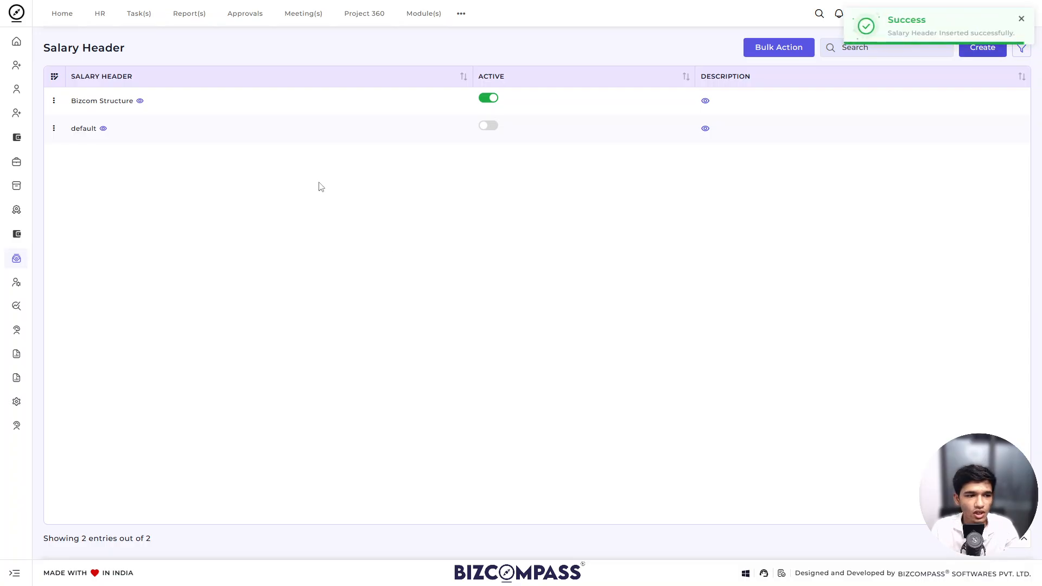